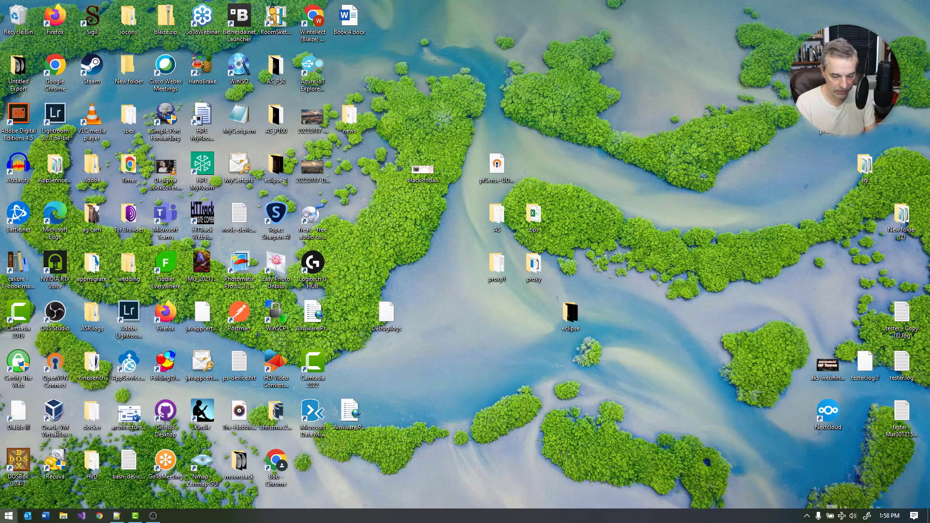
- Find the Add or remove programs settings and open the Windows features list from Programs and Features
{"action": "key", "text": "super"}
{"action": "type", "text": "wino"}
{"action": "key", "text": "BackSpace"}
{"action": "key", "text": "BackSpace"}
{"action": "key", "text": "BackSpace"}
{"action": "key", "text": "BackSpace"}
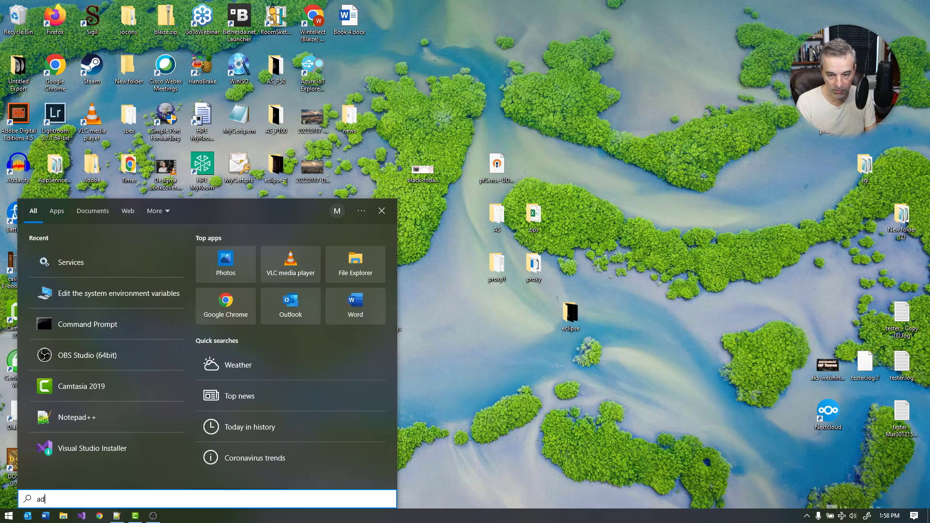
{"action": "type", "text": "add"}
{"action": "key", "text": "Return"}
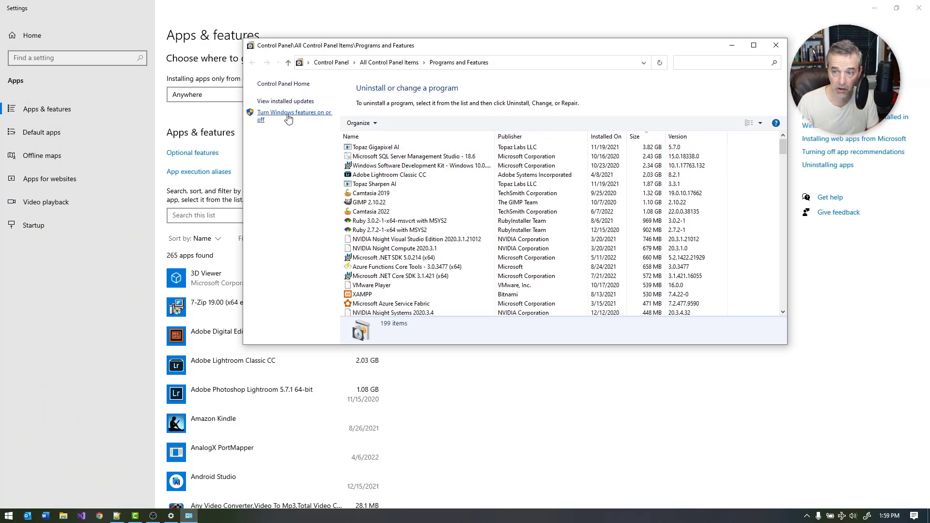
{"action": "left_click", "coordinate": [308, 115]}
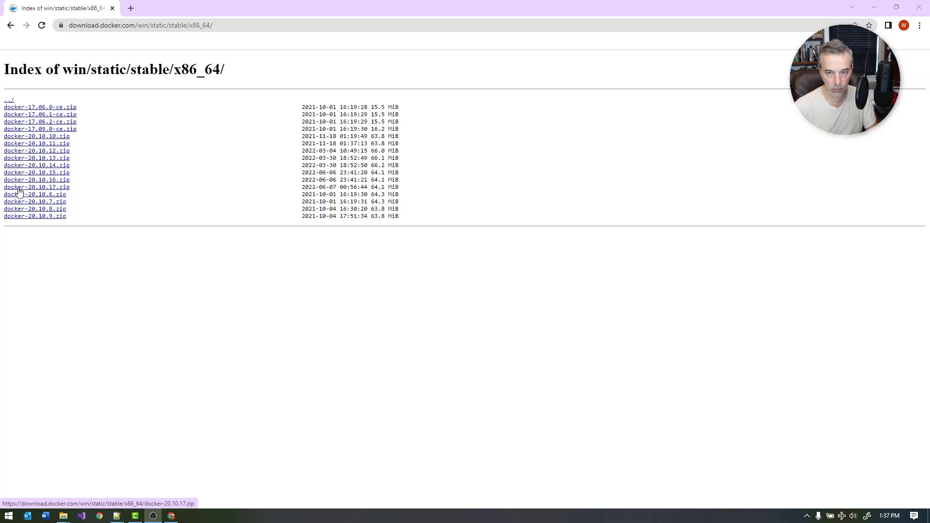
- Download docker-20.10.17.zip from the Docker static builds index and open the docker folder inside the archive
{"action": "left_click", "coordinate": [48, 188]}
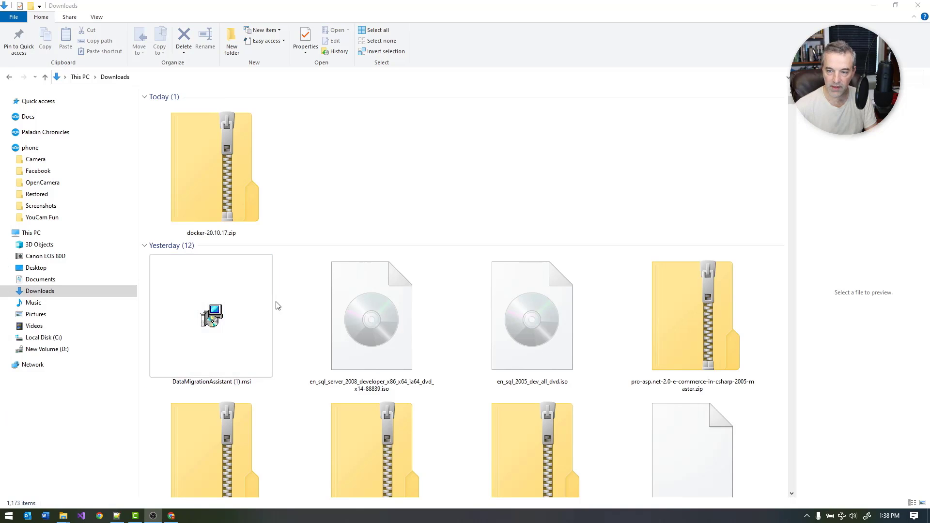
{"action": "double_click", "coordinate": [240, 175]}
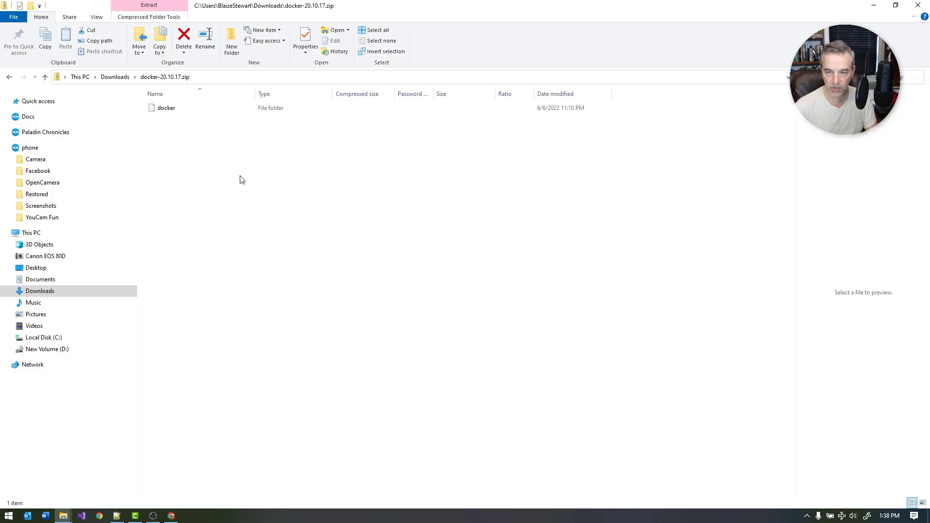
{"action": "left_click", "coordinate": [175, 115]}
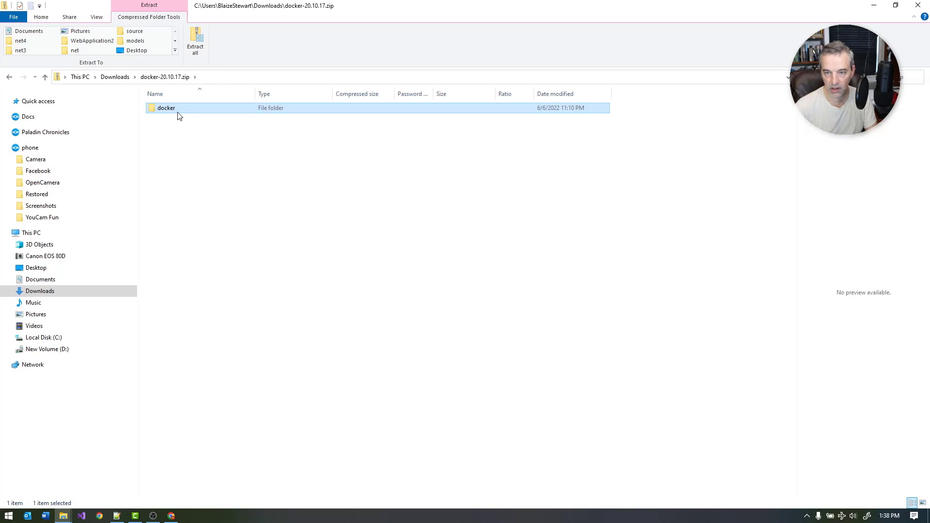
{"action": "double_click", "coordinate": [178, 109]}
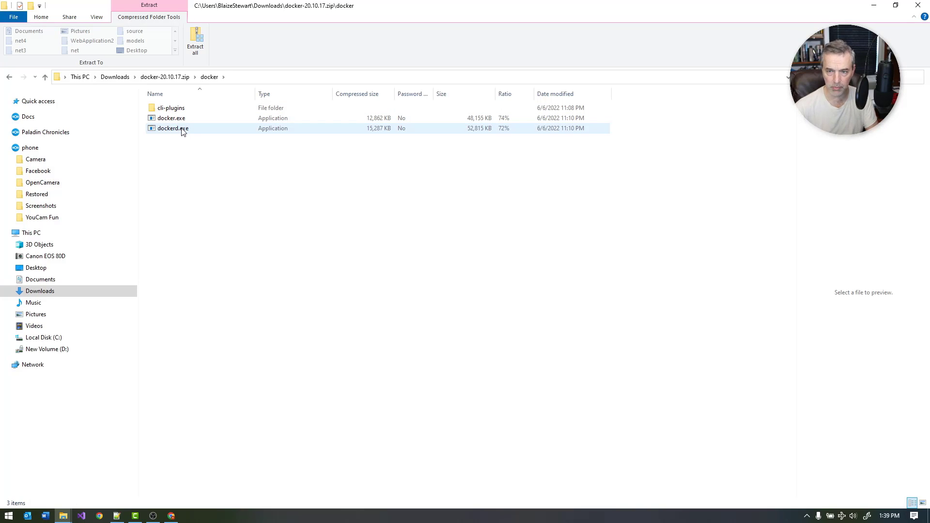
- Examine the archive's docker.exe and dockerd.exe files and the contents of the cli-plugins folder
{"action": "left_click", "coordinate": [172, 119]}
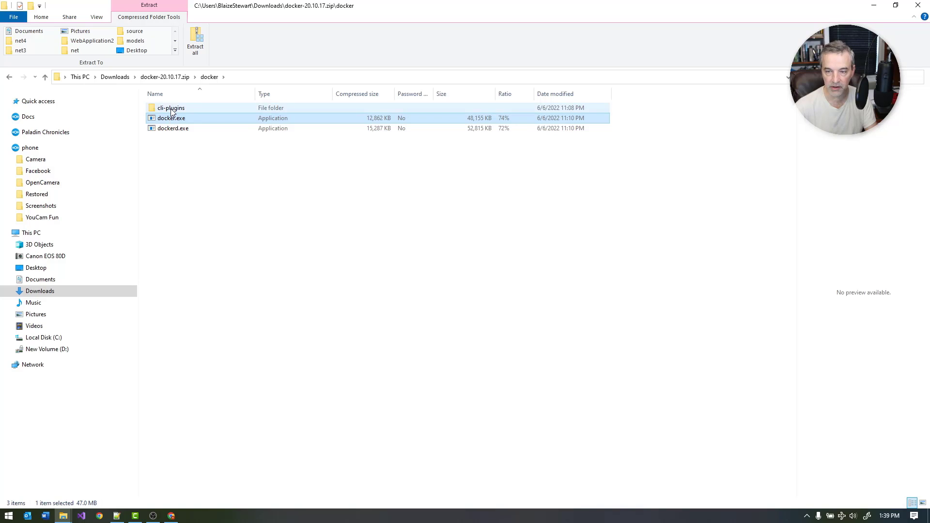
{"action": "left_click", "coordinate": [172, 110]}
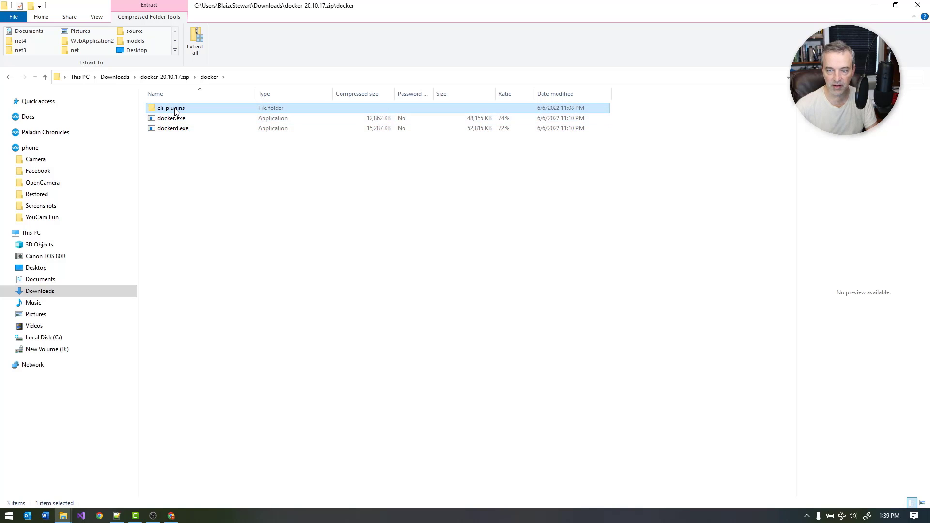
{"action": "double_click", "coordinate": [171, 109]}
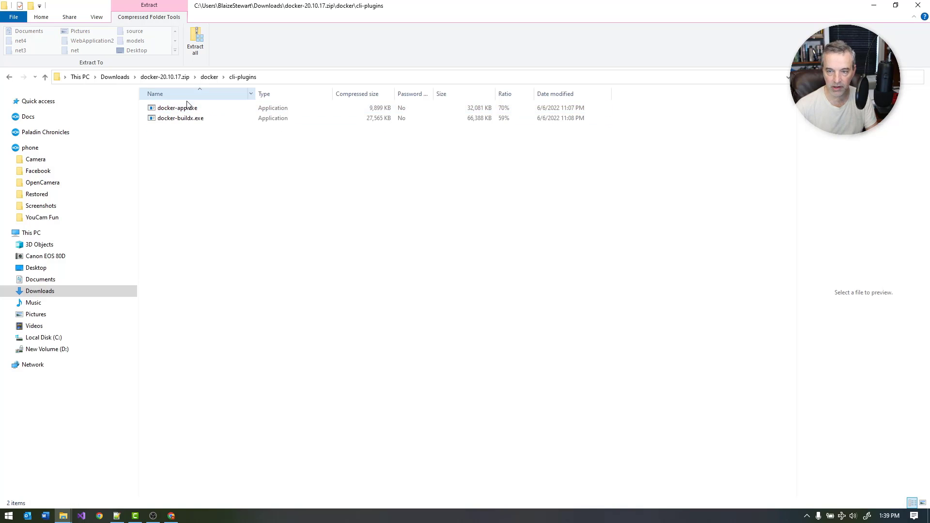
{"action": "left_click", "coordinate": [210, 77]}
{"action": "key", "text": "Down"}
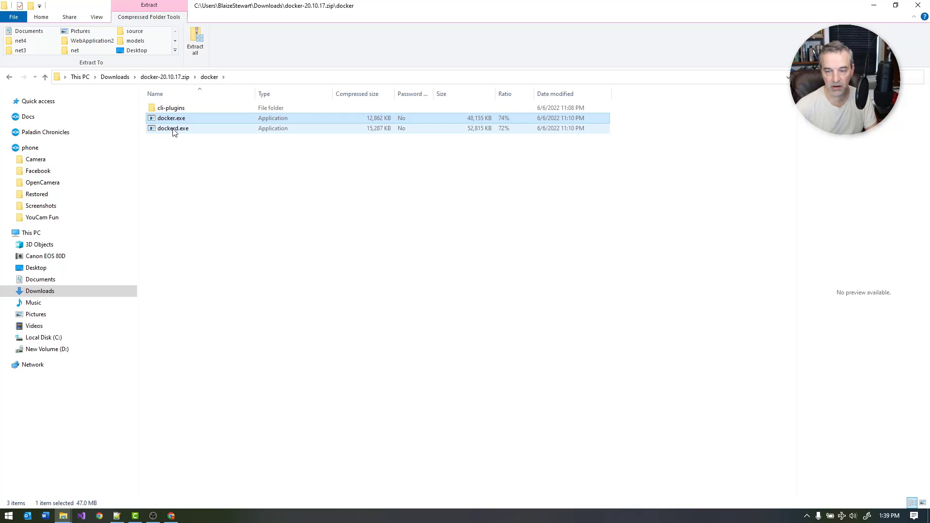
{"action": "left_click", "coordinate": [175, 130], "text": "ctrl"}
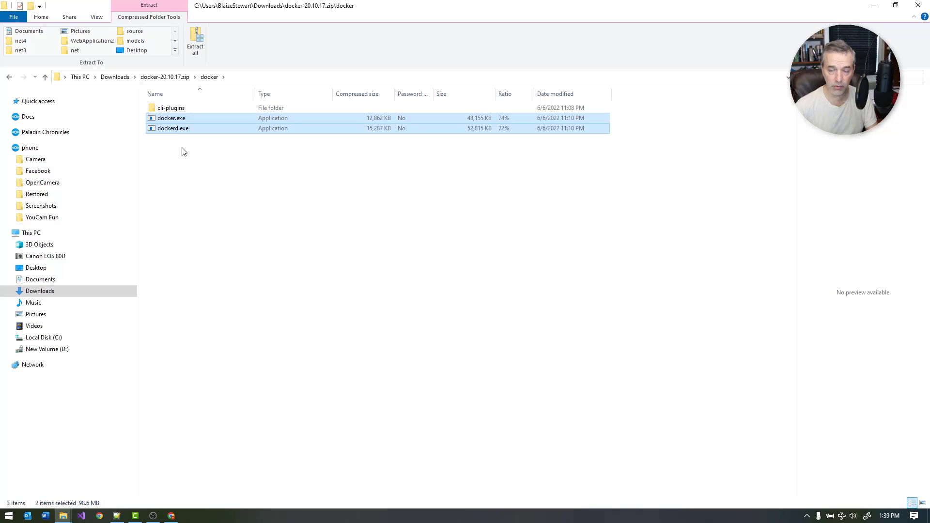
- Copy the docker folder from the zip archive to the root of the C: drive
{"action": "left_click", "coordinate": [168, 77]}
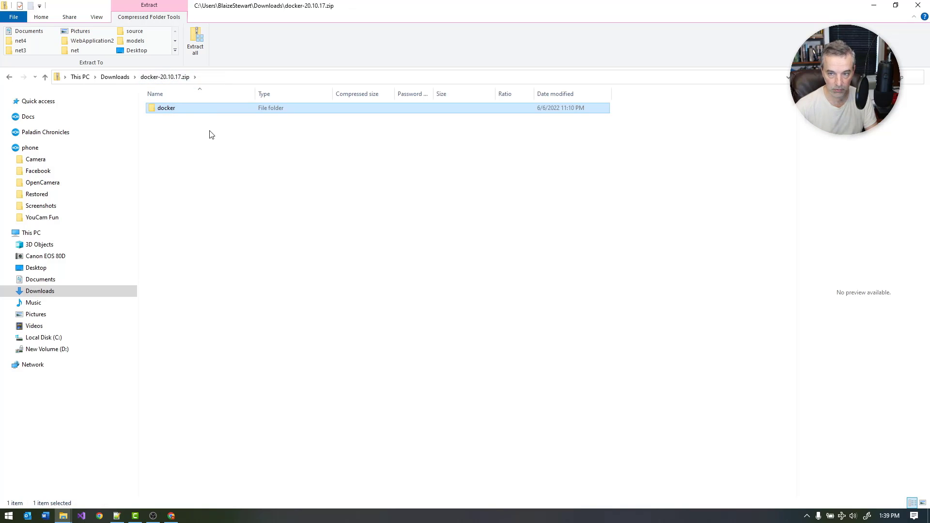
{"action": "left_click", "coordinate": [205, 110]}
{"action": "key", "text": "super+e"}
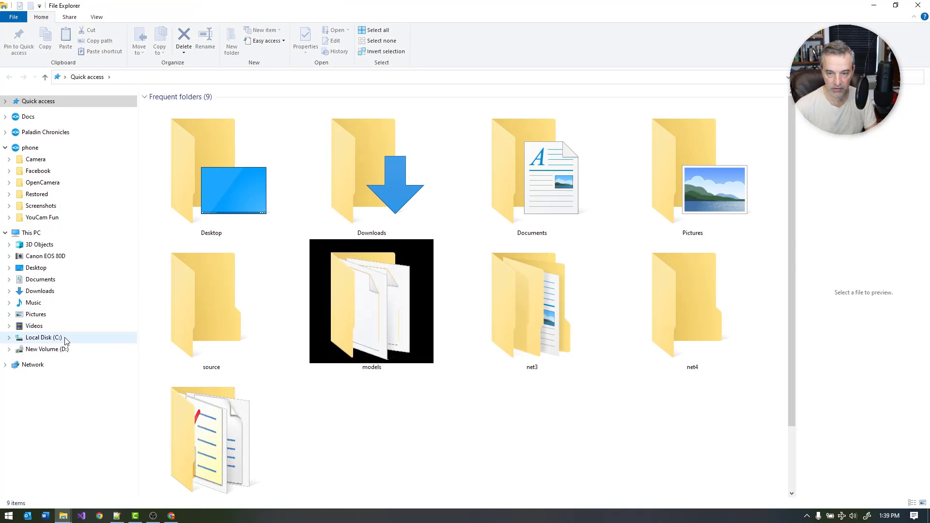
{"action": "left_click", "coordinate": [63, 338]}
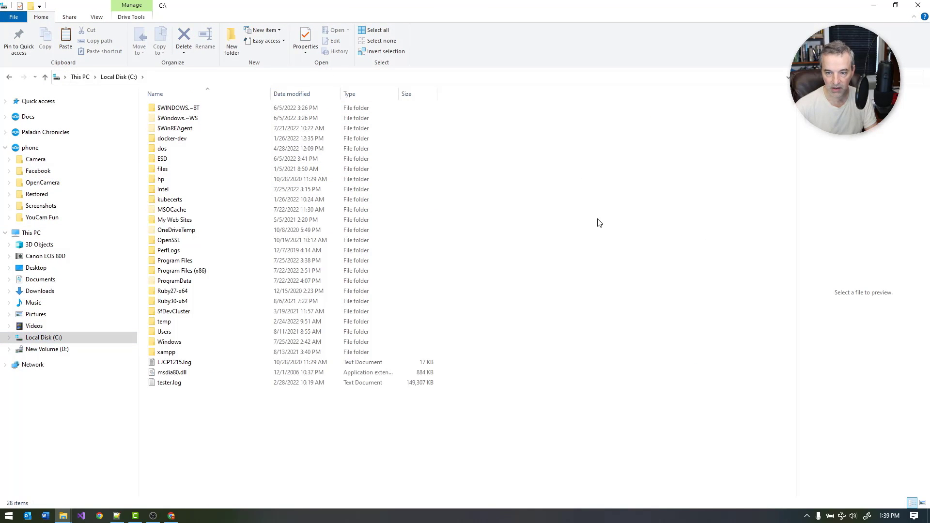
{"action": "key", "text": "ctrl+v"}
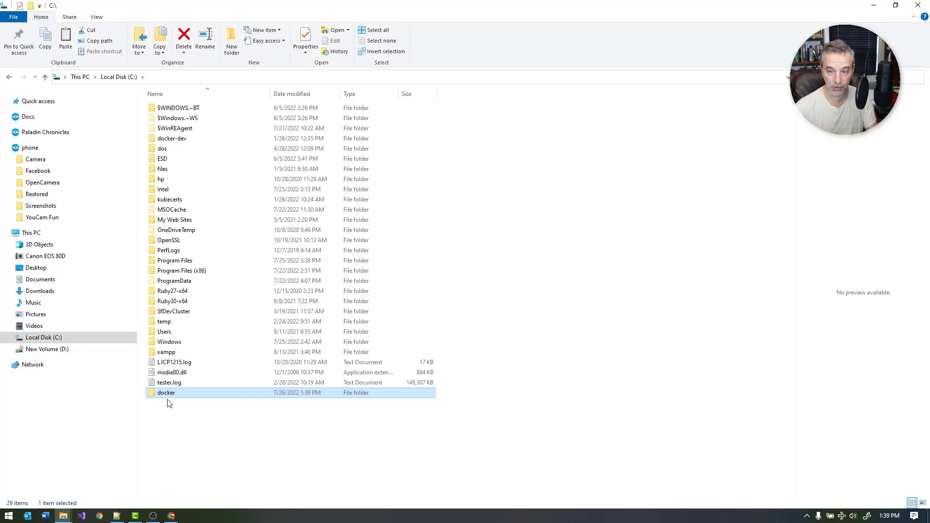
- Browse to the C:\Windows\System32 folder by entering its path
{"action": "left_click", "coordinate": [297, 78]}
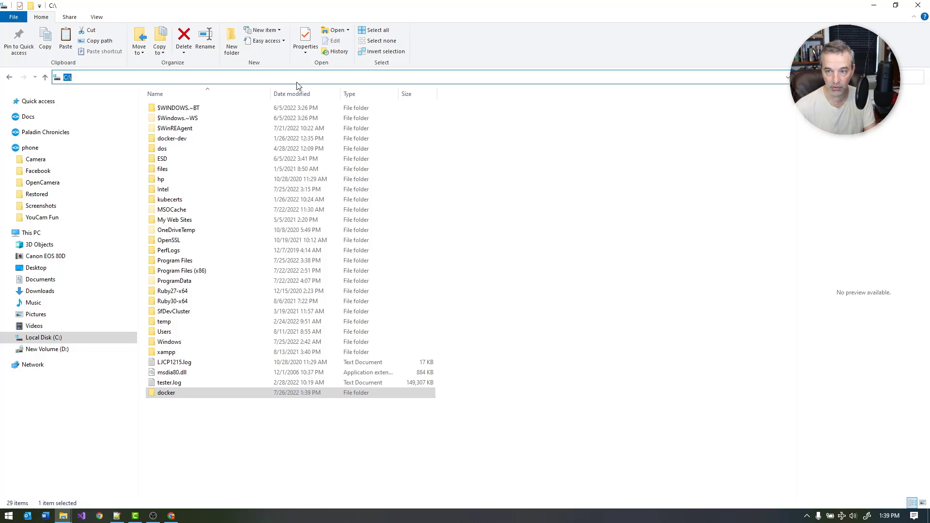
{"action": "type", "text": "c:\\"}
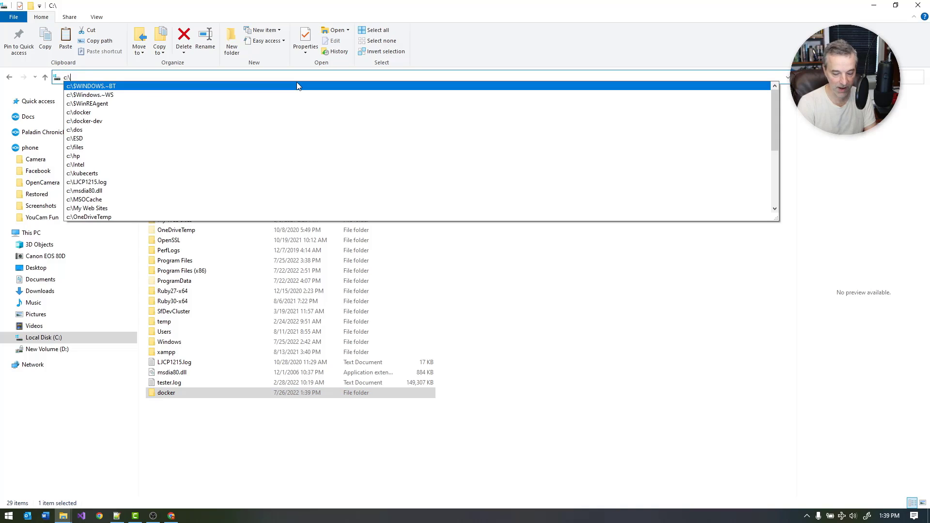
{"action": "type", "text": "win"}
{"action": "key", "text": "Down"}
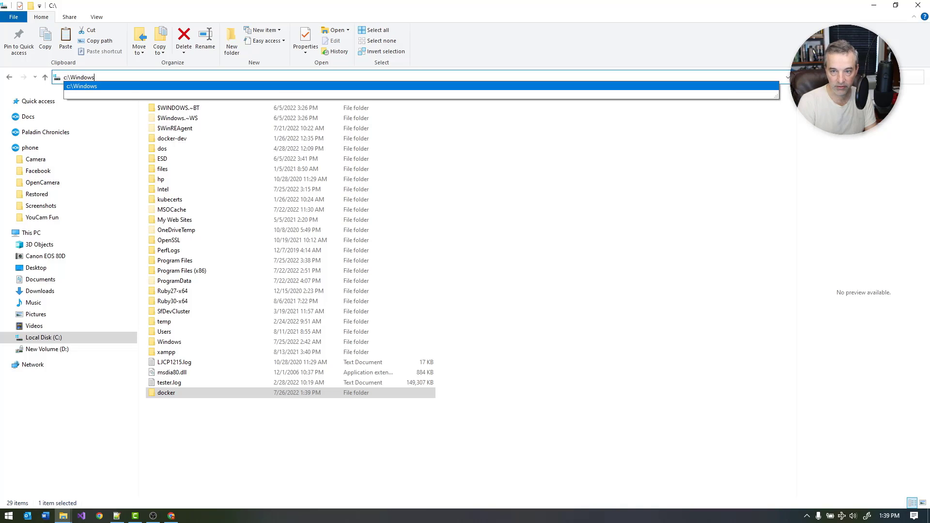
{"action": "type", "text": "\\sy"}
{"action": "key", "text": "Down"}
{"action": "key", "text": "Down"}
{"action": "key", "text": "Down"}
{"action": "key", "text": "Down"}
{"action": "key", "text": "Return"}
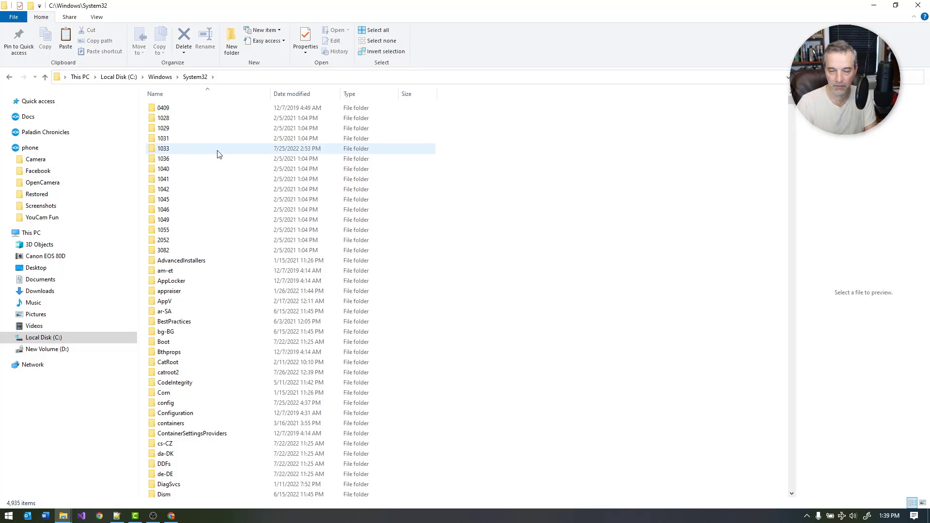
- Return to the root of the C: drive and view the contents of the docker folder
{"action": "left_click", "coordinate": [116, 77]}
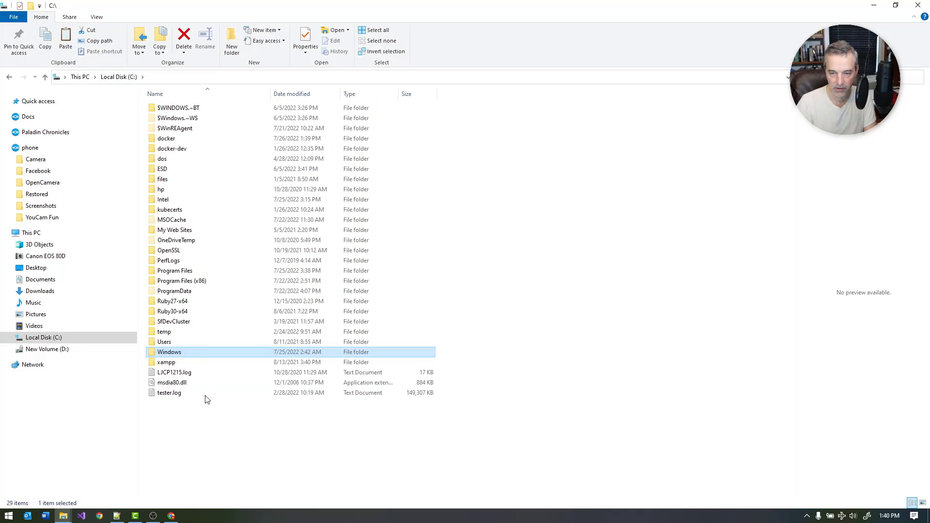
{"action": "double_click", "coordinate": [166, 138]}
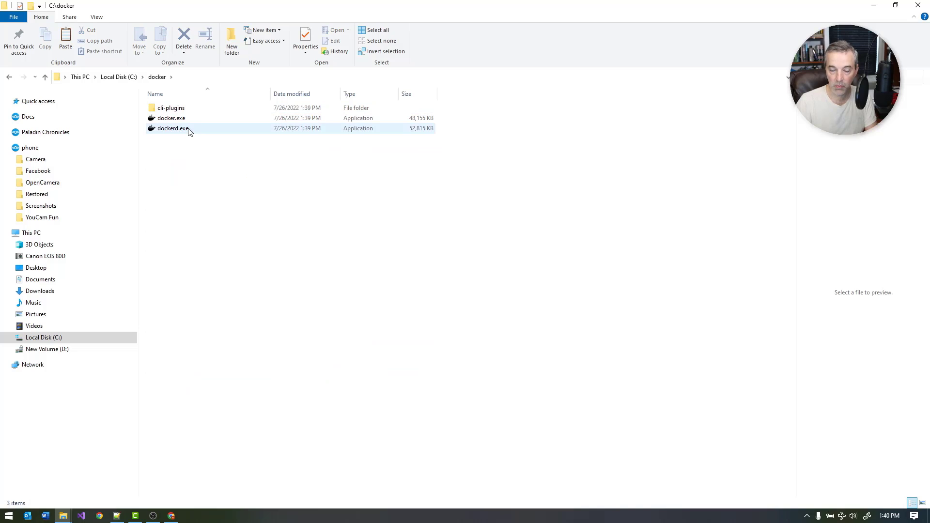
{"action": "mouse_move", "coordinate": [189, 131]}
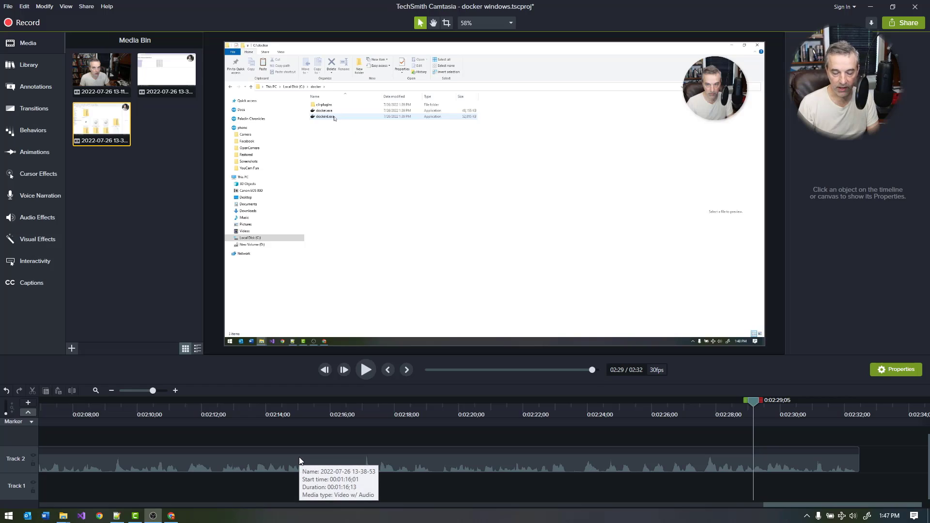
- Search for the system environment variables settings and open the Environment Variables dialog
{"action": "key", "text": "super"}
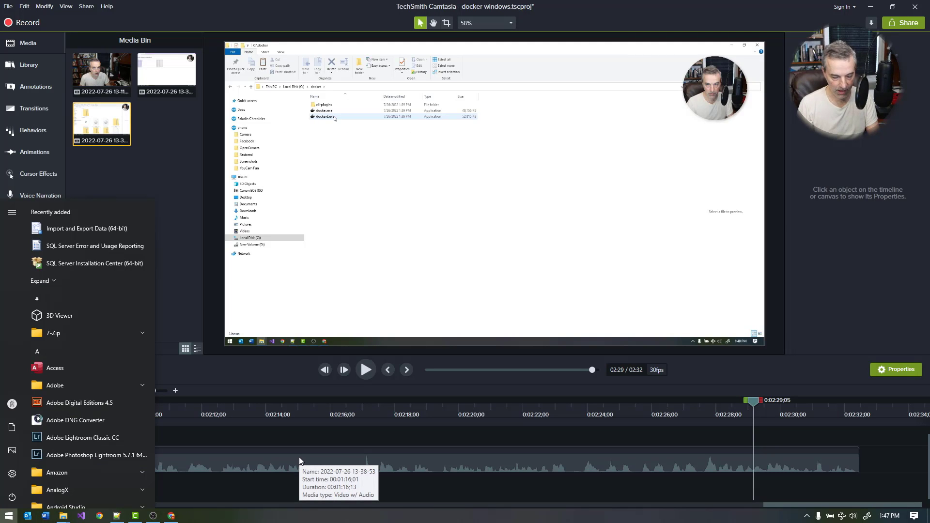
{"action": "type", "text": "env"}
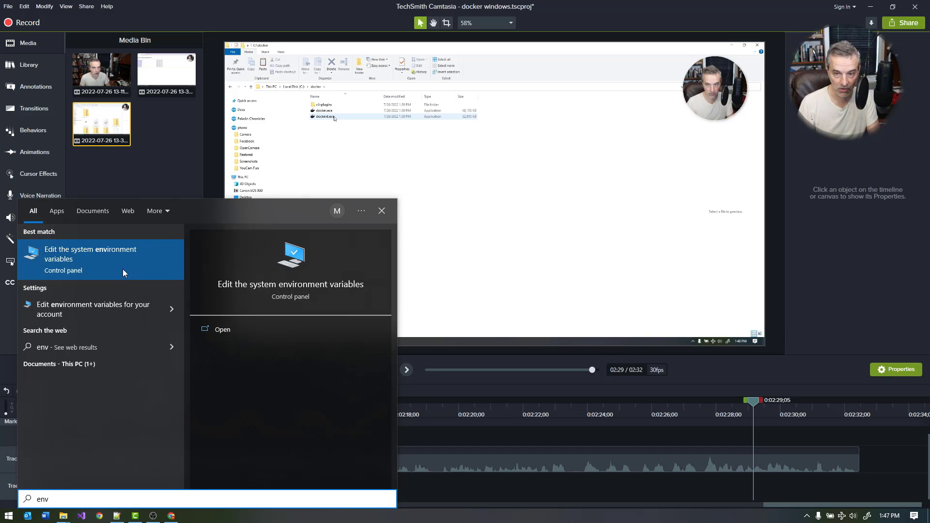
{"action": "left_click", "coordinate": [92, 252]}
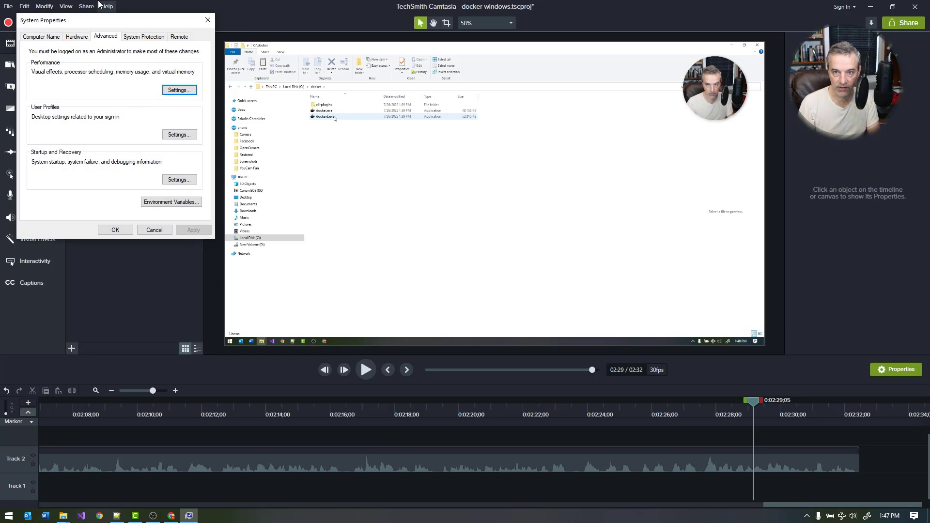
{"action": "left_click_drag", "start_coordinate": [104, 24], "coordinate": [296, 110]}
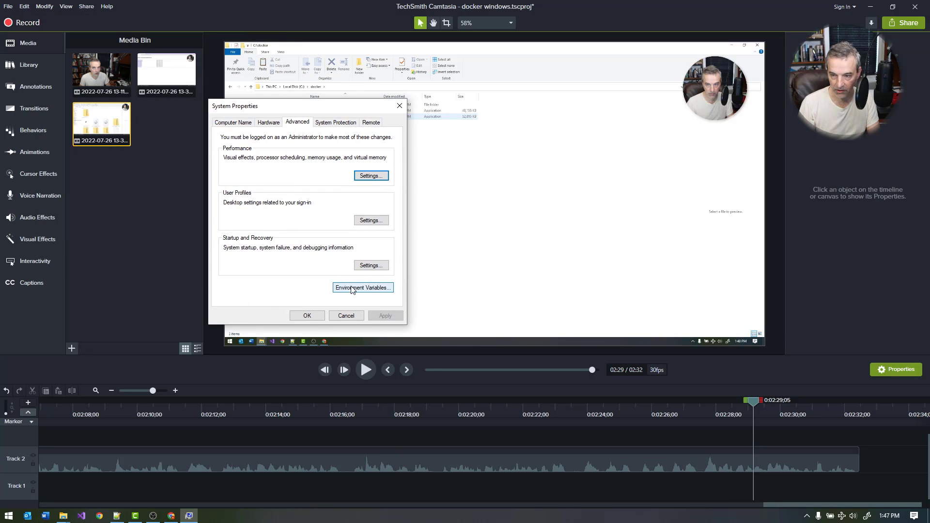
{"action": "left_click", "coordinate": [371, 289]}
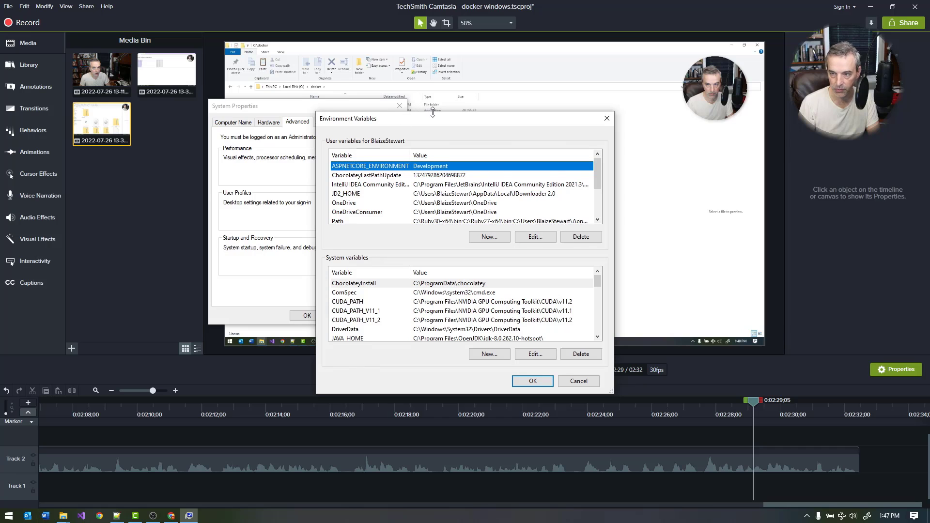
{"action": "left_click_drag", "start_coordinate": [412, 113], "coordinate": [339, 89]}
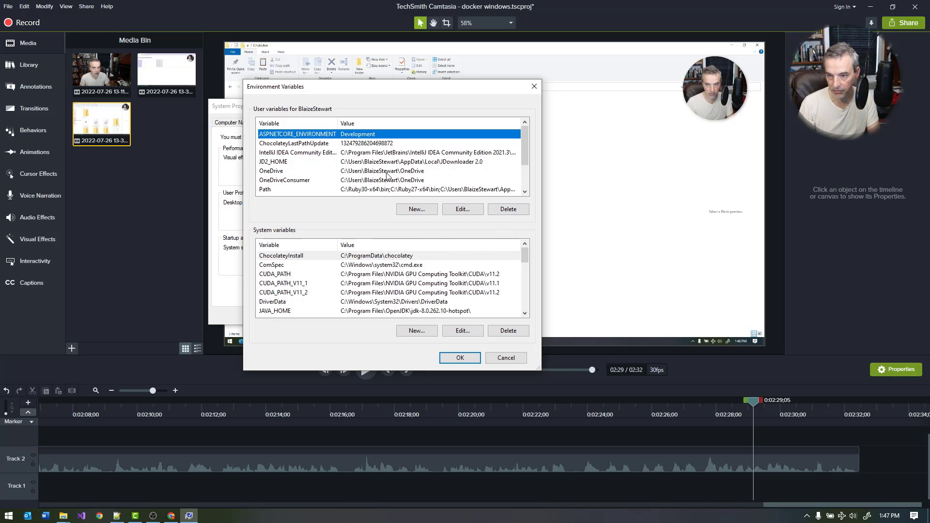
- Add C:\docker\ as a new entry in the system Path variable
{"action": "scroll", "coordinate": [483, 289], "scroll_direction": "down", "scroll_amount": 3}
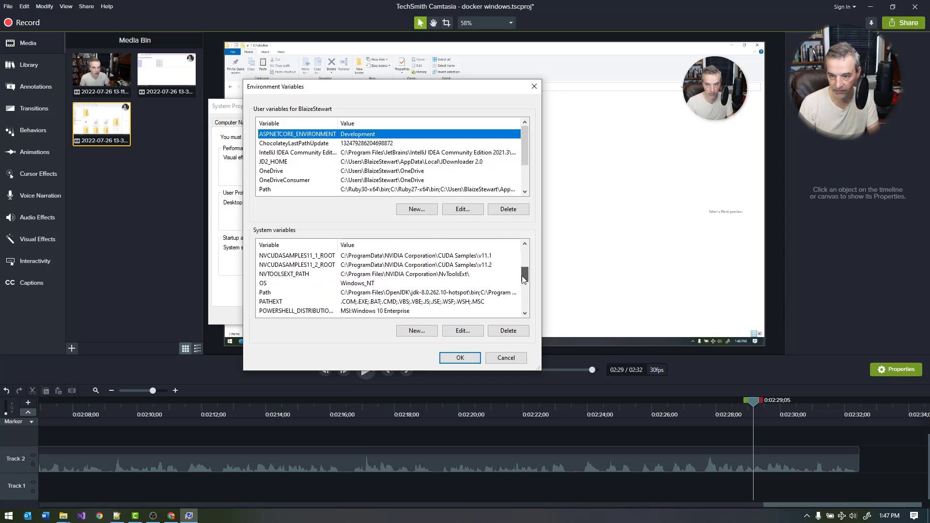
{"action": "left_click", "coordinate": [482, 291]}
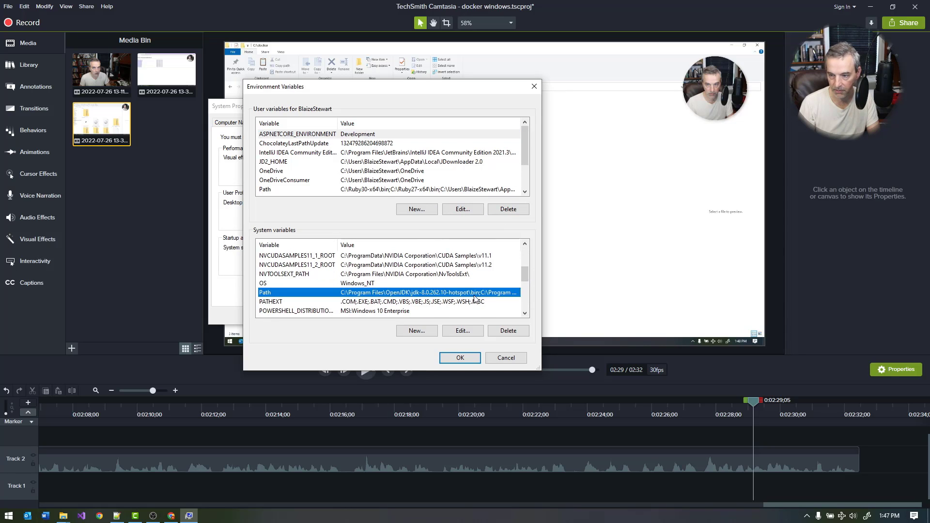
{"action": "left_click", "coordinate": [463, 331]}
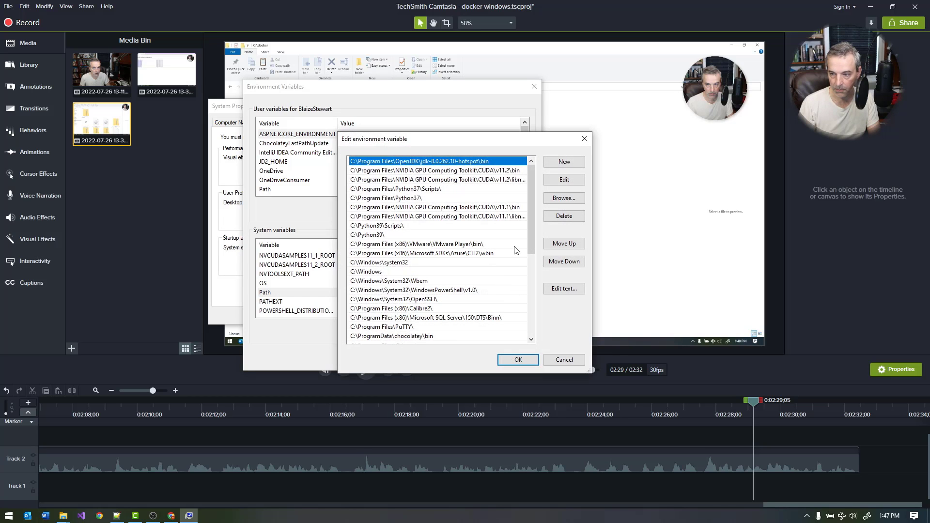
{"action": "left_click", "coordinate": [563, 161]}
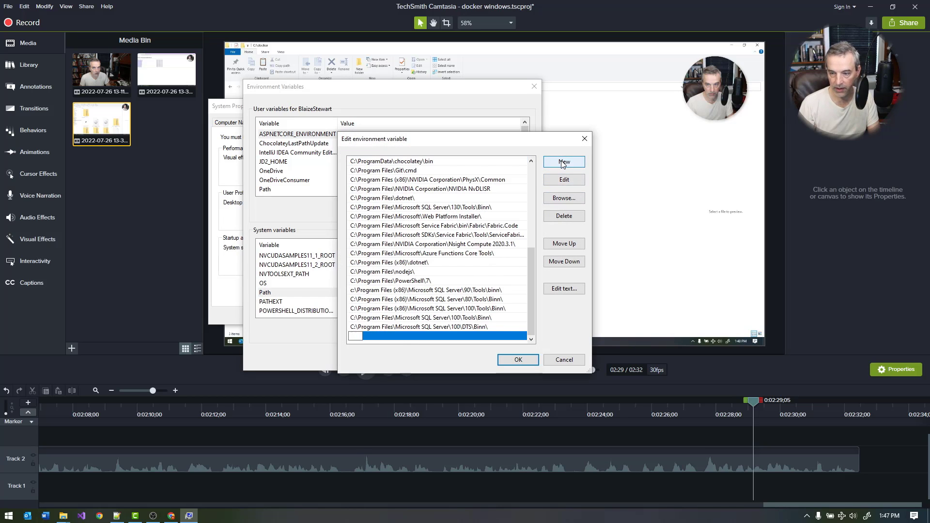
{"action": "type", "text": "c:"}
{"action": "type", "text": "C"}
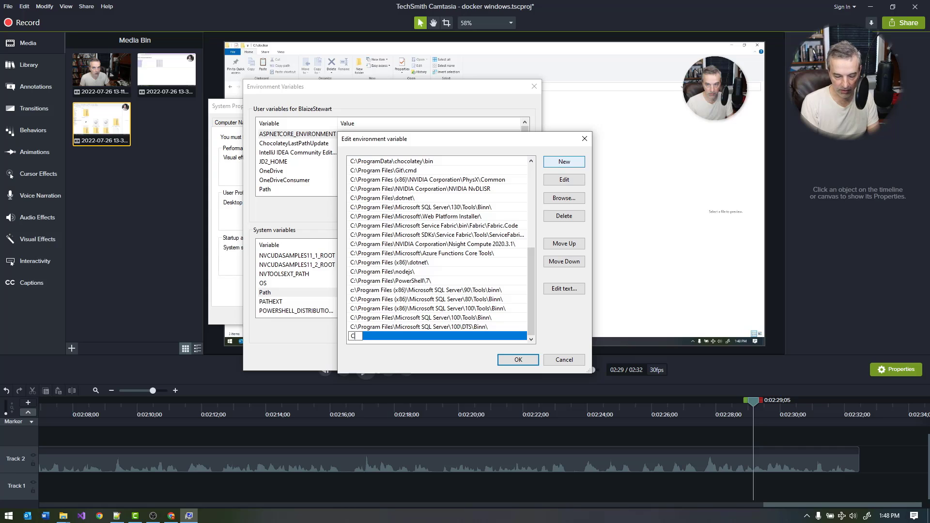
{"action": "type", "text": ":\\docker"}
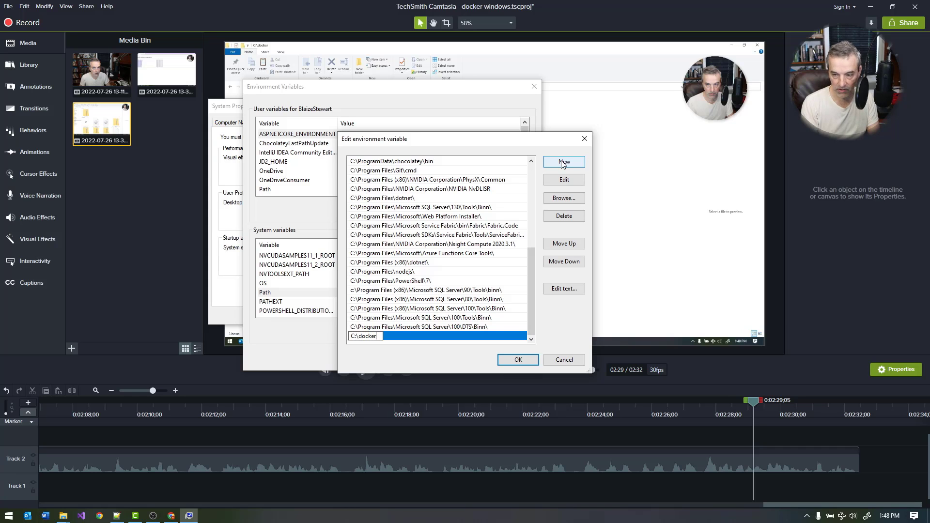
{"action": "type", "text": "\\"}
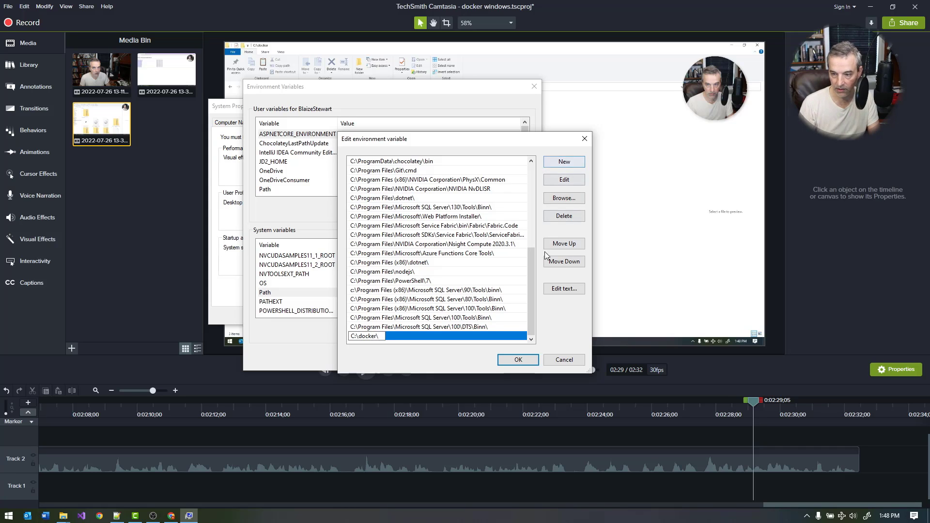
{"action": "left_click", "coordinate": [515, 361]}
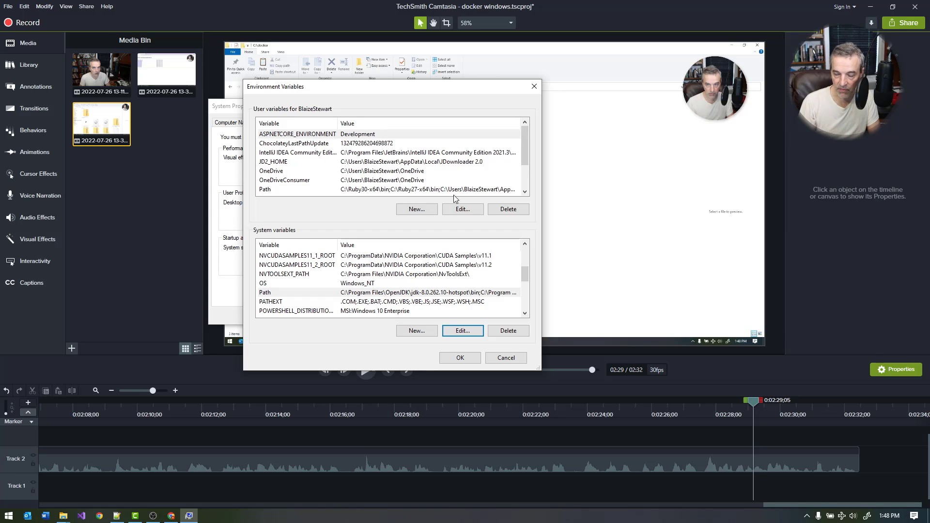
- Create a user variable DOCKER_HOST with the value tcp://127.0.0.1:2376 and save the environment variable changes
{"action": "left_click", "coordinate": [416, 215]}
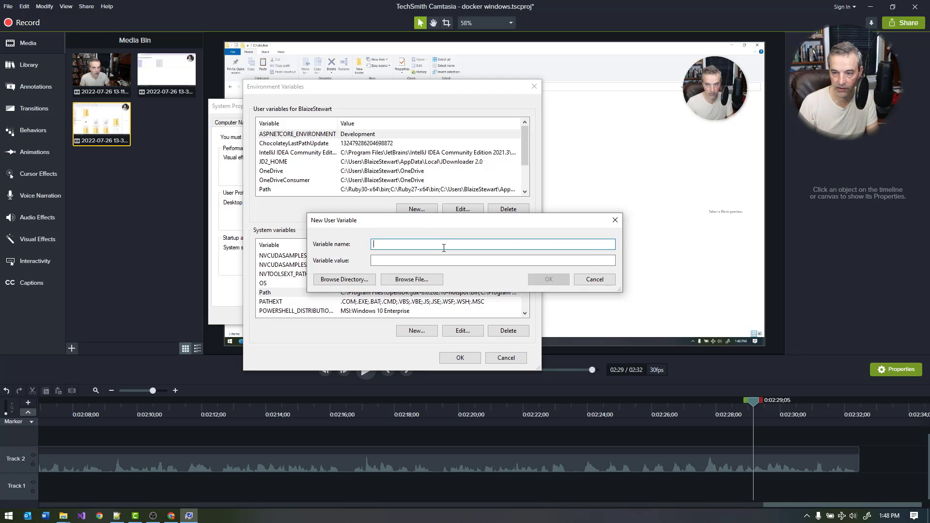
{"action": "type", "text": "DOCKER"}
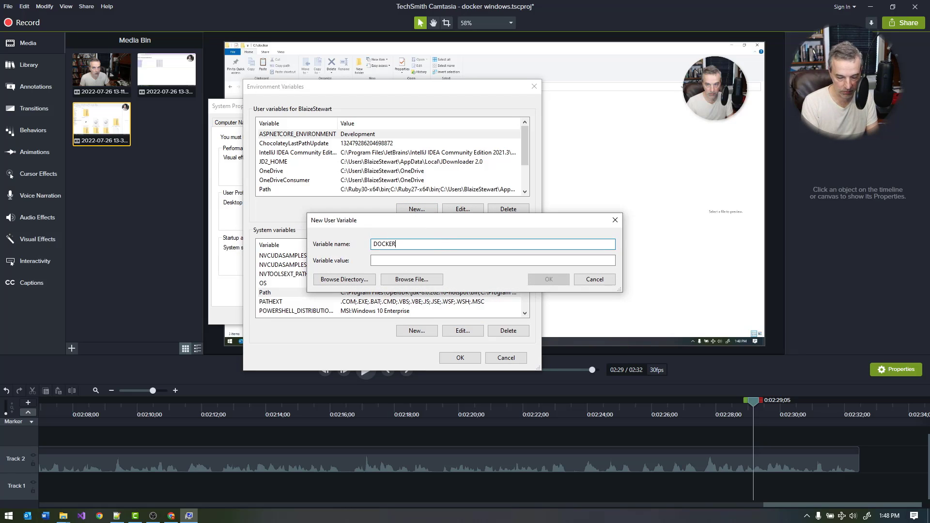
{"action": "type", "text": "_HOST"}
{"action": "key", "text": "Tab"}
{"action": "type", "text": "t"}
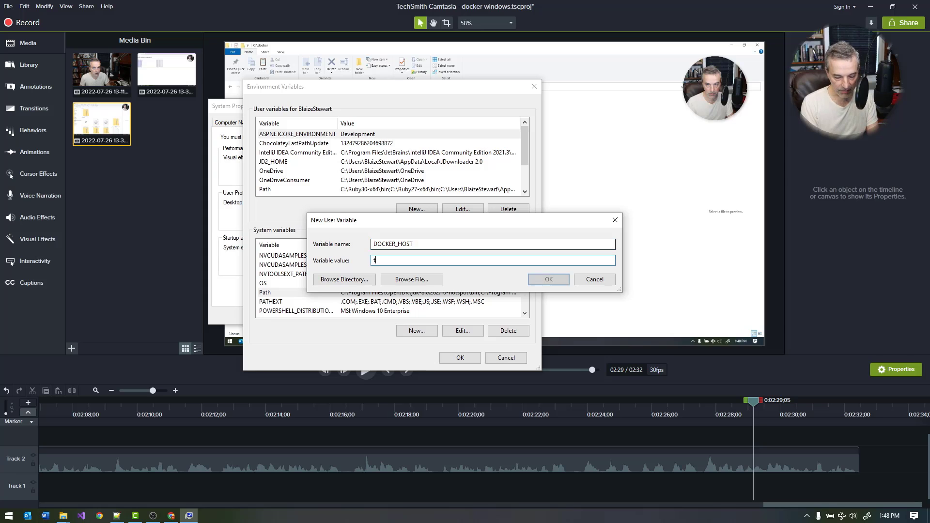
{"action": "type", "text": "cp://"}
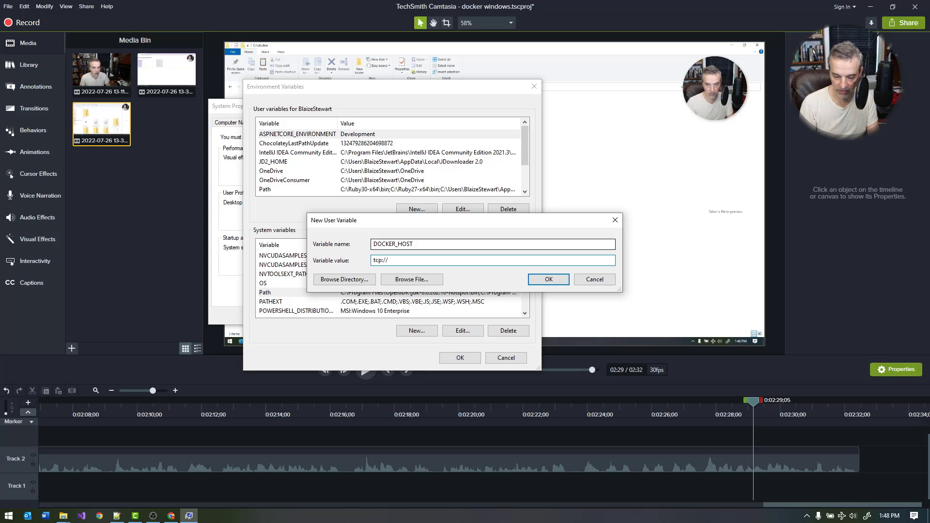
{"action": "type", "text": "127"}
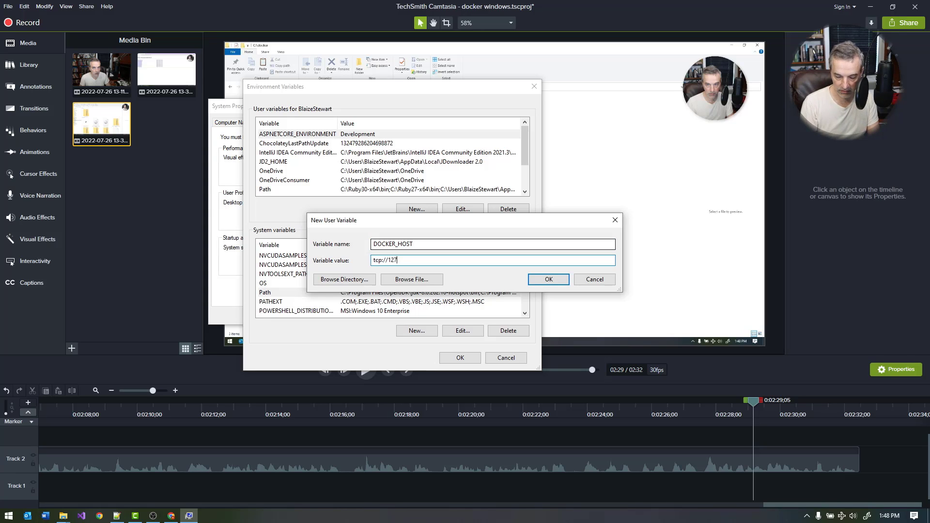
{"action": "type", "text": ".0.0.0."}
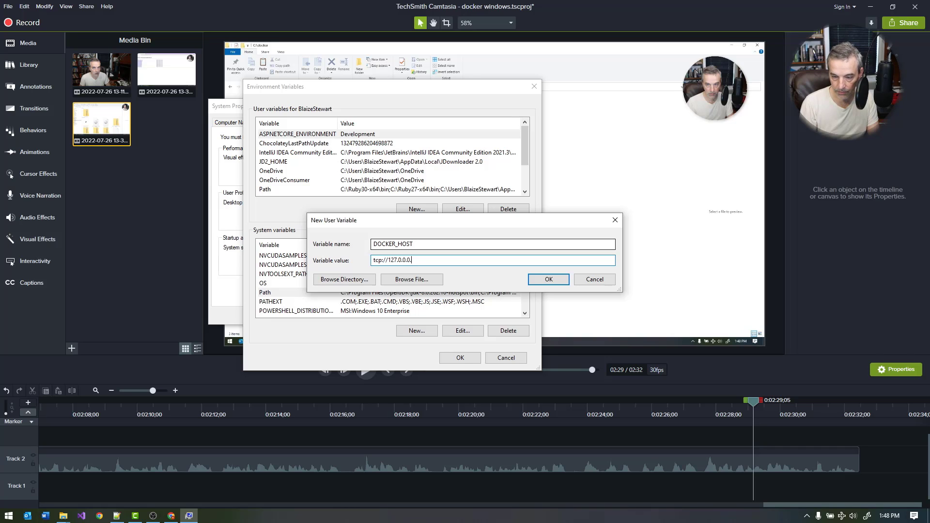
{"action": "key", "text": "BackSpace"}
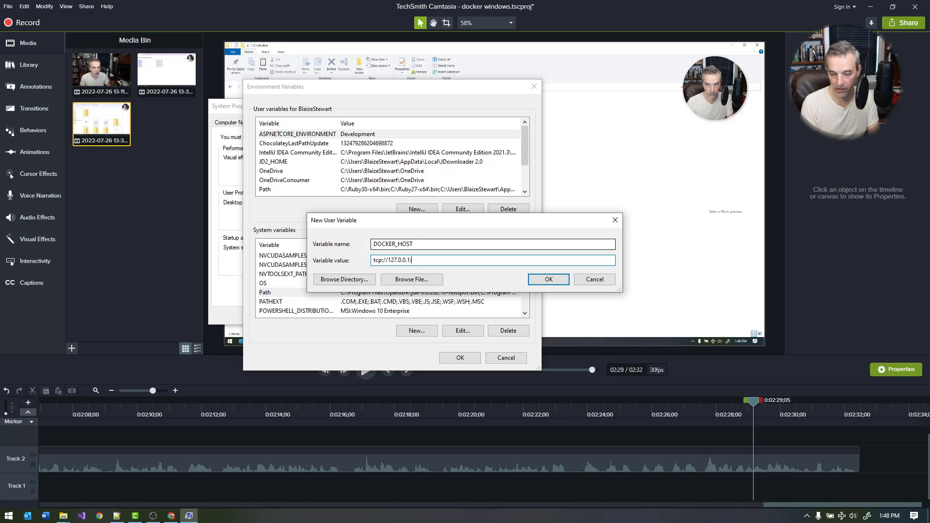
{"action": "type", "text": "1:2376"}
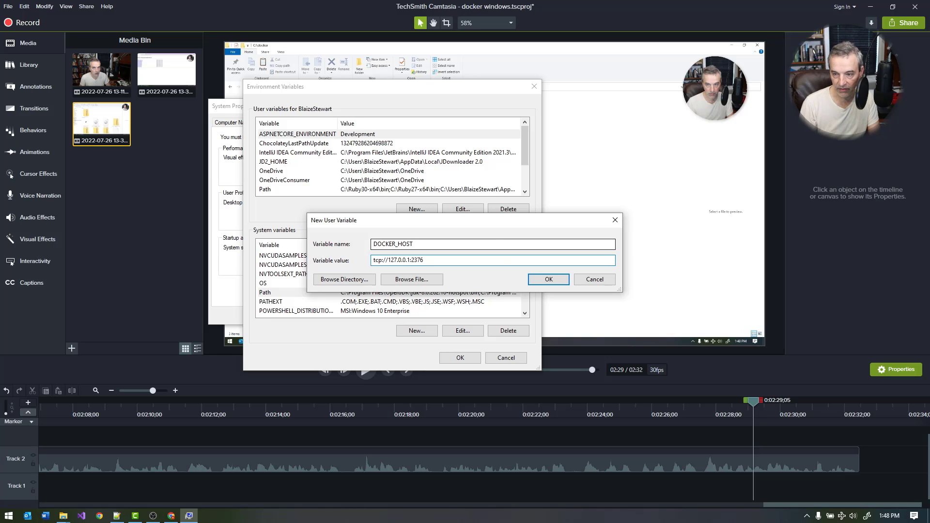
{"action": "left_click_drag", "start_coordinate": [447, 261], "coordinate": [367, 262]}
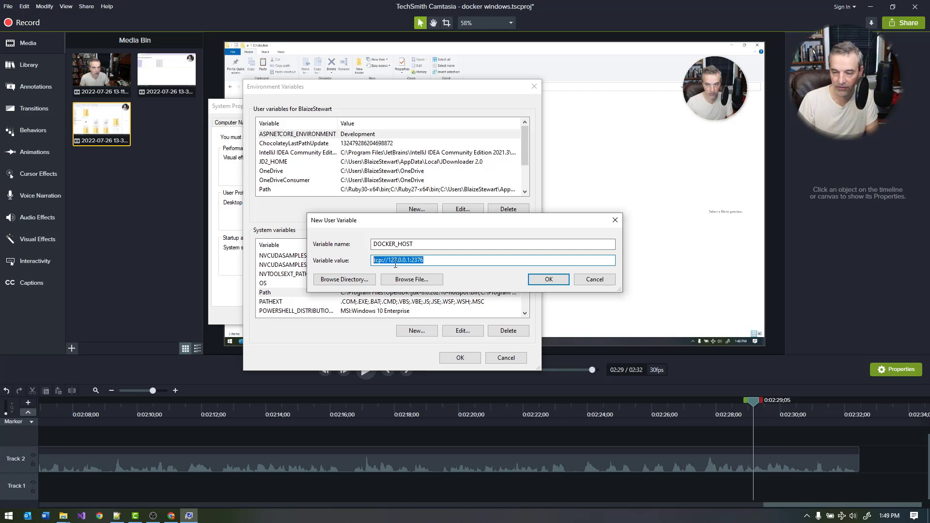
{"action": "left_click", "coordinate": [543, 283]}
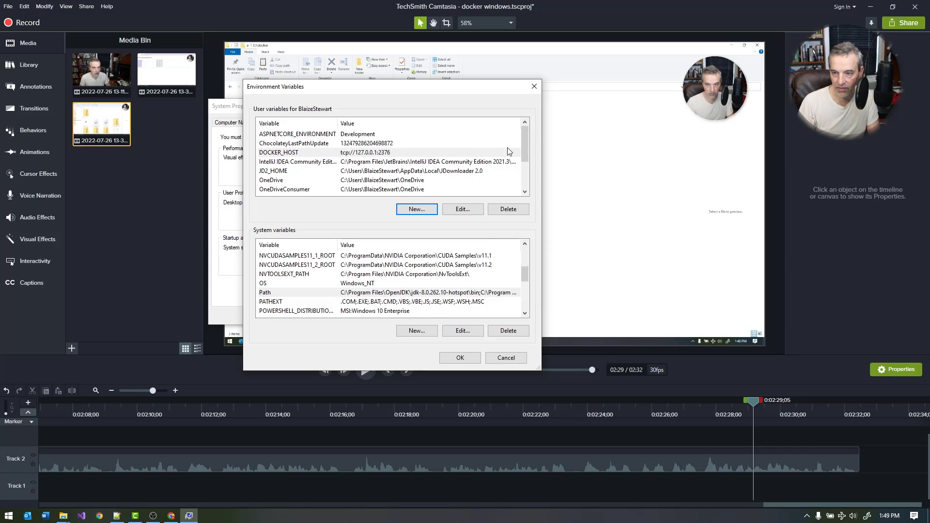
{"action": "left_click", "coordinate": [461, 359]}
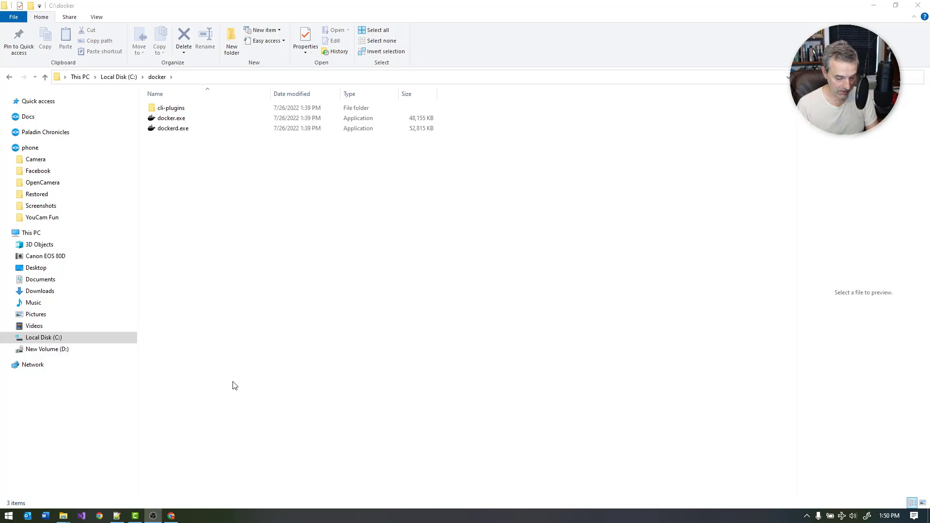
- Open a Command Prompt as administrator and place its window over the empty area beside the file list
{"action": "key", "text": "super"}
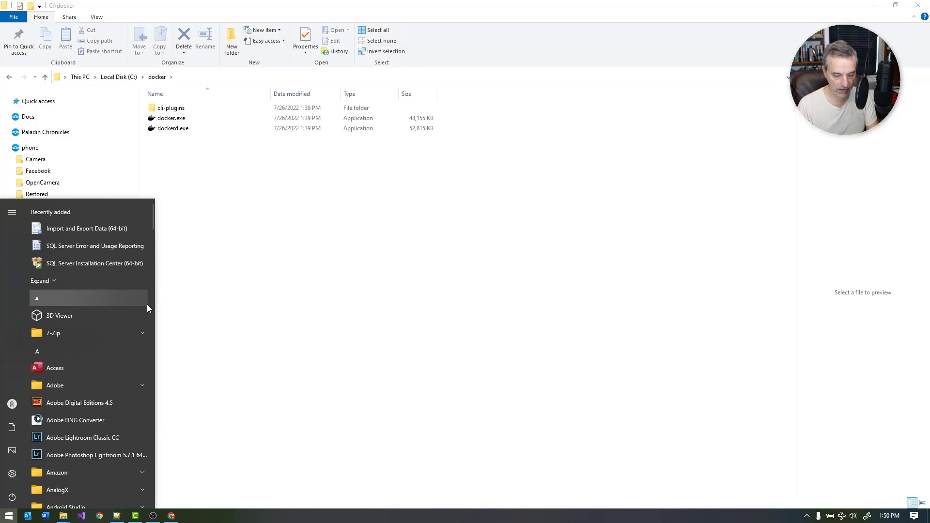
{"action": "type", "text": "cmd"}
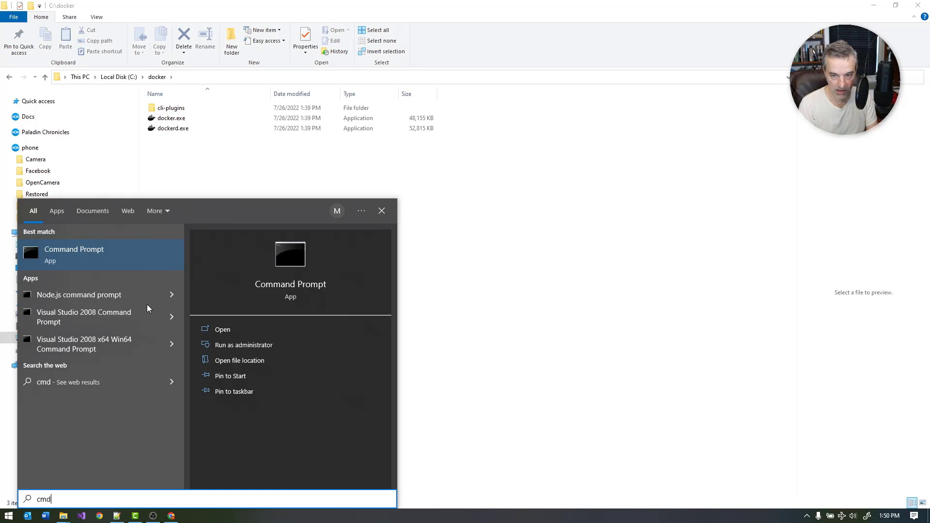
{"action": "right_click", "coordinate": [85, 252]}
{"action": "left_click", "coordinate": [131, 260]}
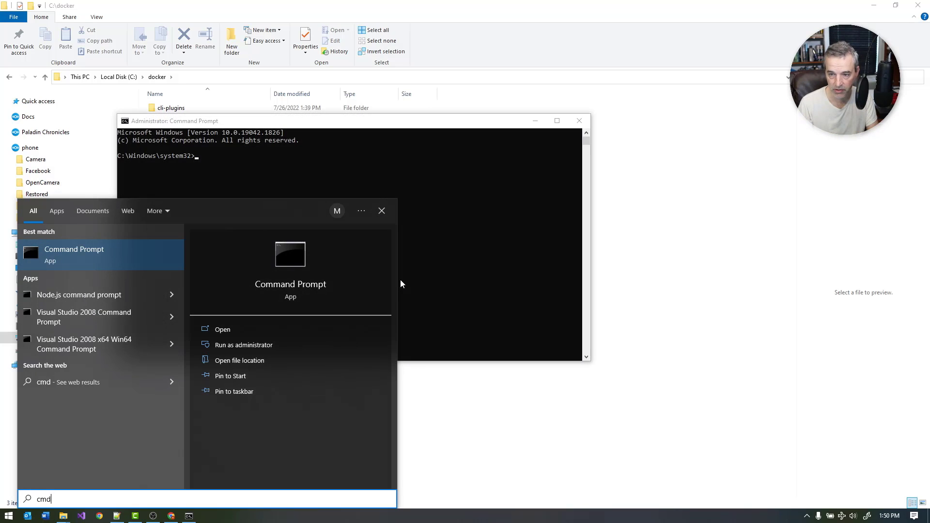
{"action": "left_click", "coordinate": [439, 184]}
{"action": "left_click_drag", "start_coordinate": [418, 124], "coordinate": [551, 99]}
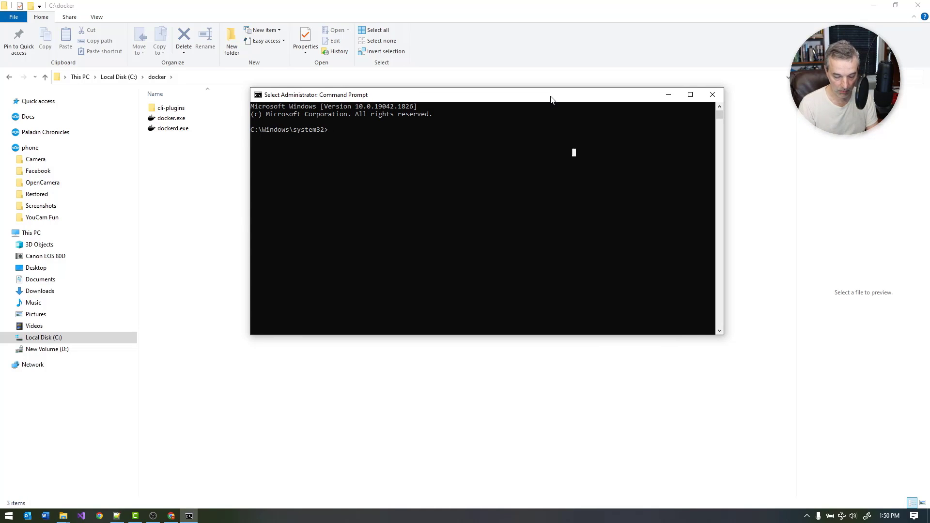
- Run the docker command without arguments and look through its list of options and commands
{"action": "type", "text": "d"}
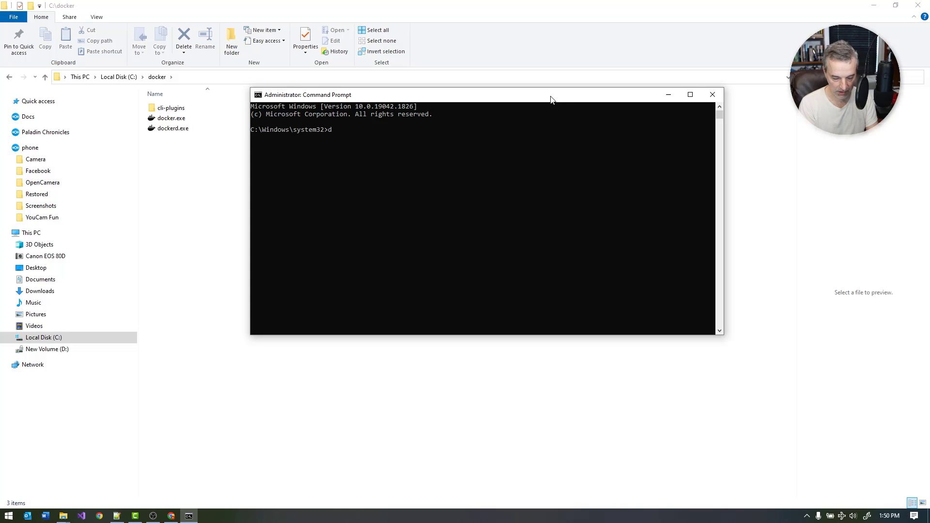
{"action": "type", "text": "ocker"}
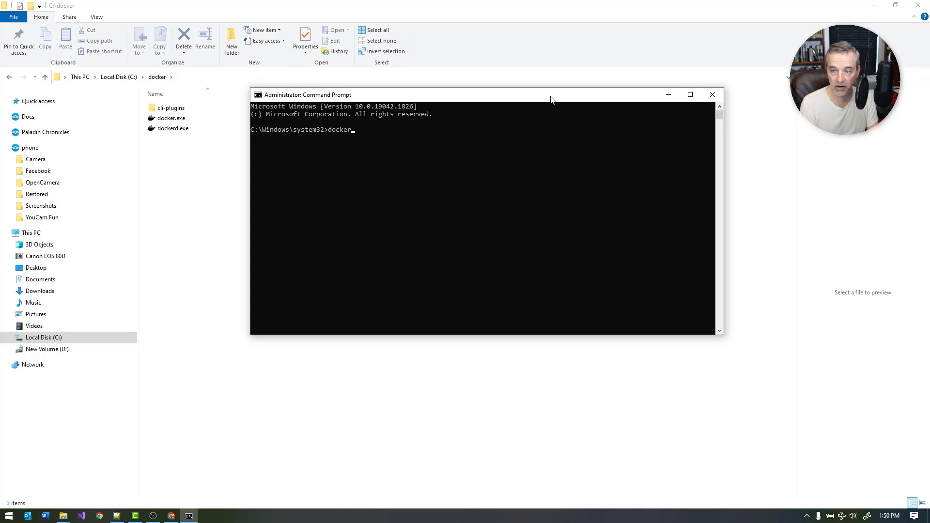
{"action": "key", "text": "Return"}
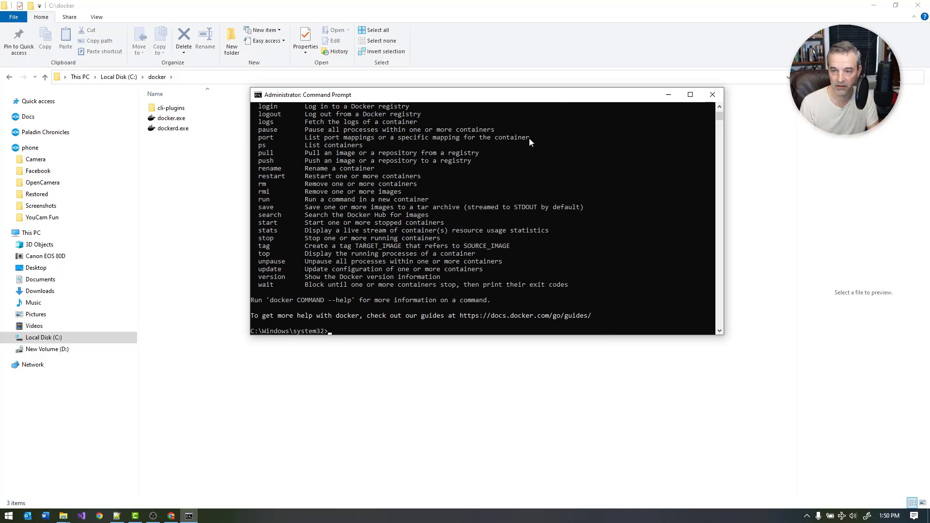
{"action": "scroll", "coordinate": [501, 203], "scroll_direction": "up", "scroll_amount": 10}
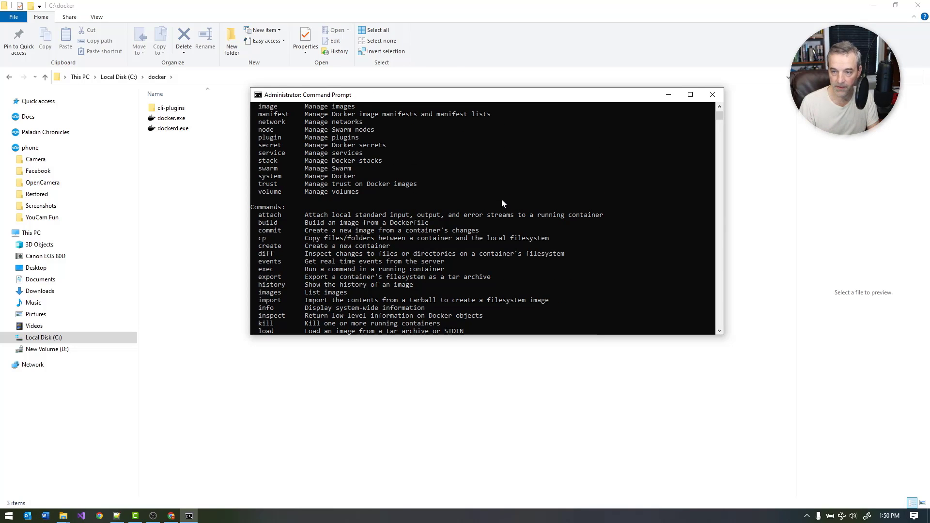
{"action": "scroll", "coordinate": [470, 184], "scroll_direction": "up", "scroll_amount": 4}
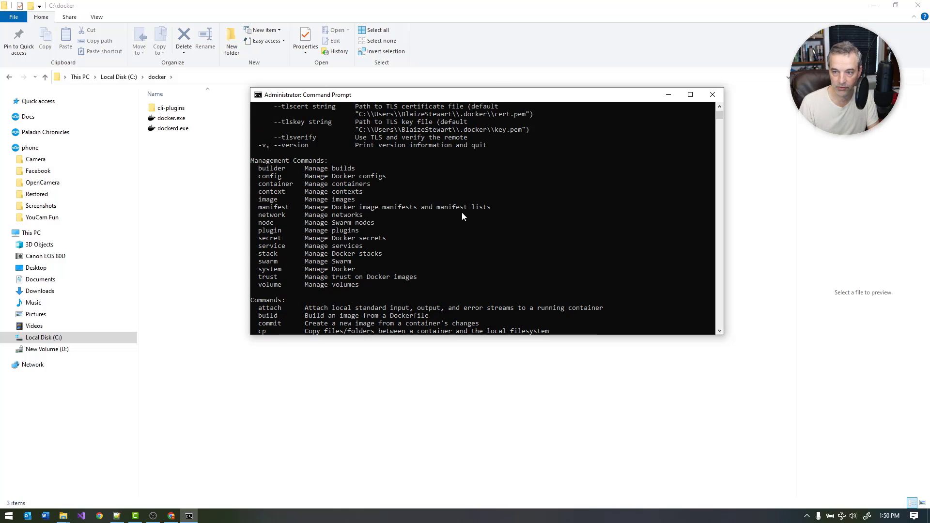
{"action": "scroll", "coordinate": [461, 220], "scroll_direction": "down", "scroll_amount": 14}
- Check the installed Docker version with docker -v
{"action": "type", "text": "docker"}
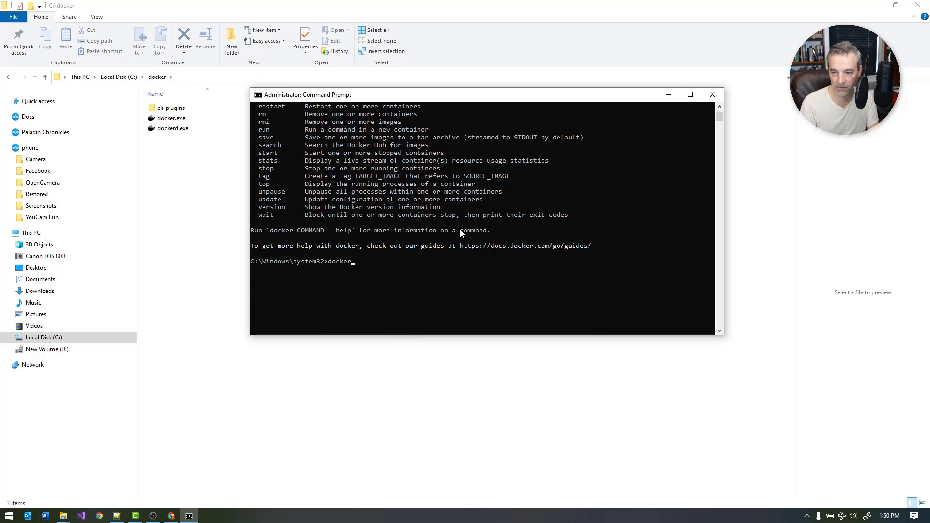
{"action": "type", "text": " -v"}
{"action": "key", "text": "Return"}
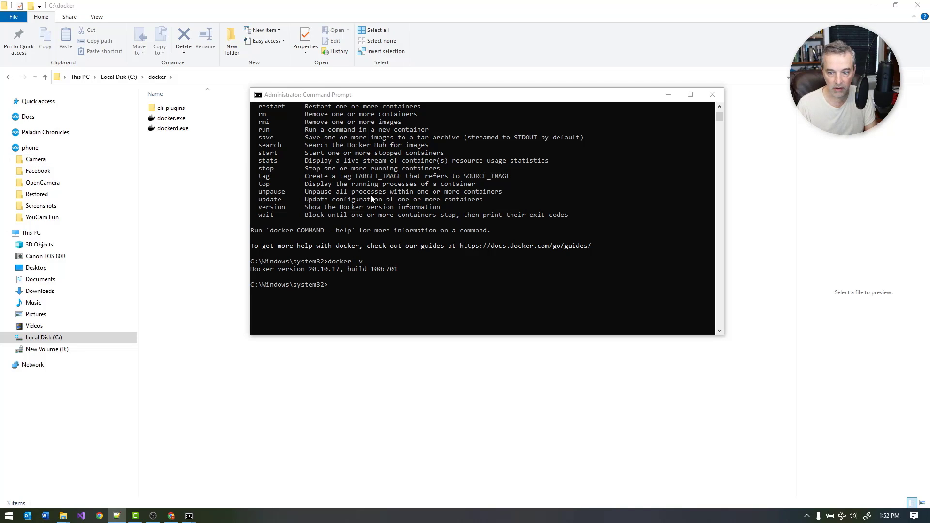
- Start the Docker daemon listening on the local TCP port with dockerd -H tcp://localhost:2376
{"action": "right_click", "coordinate": [424, 196]}
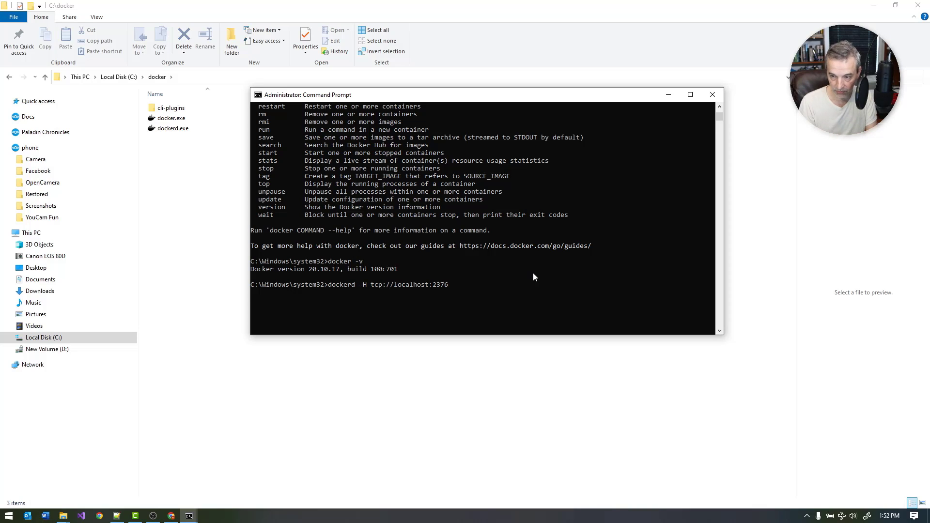
{"action": "key", "text": "Return"}
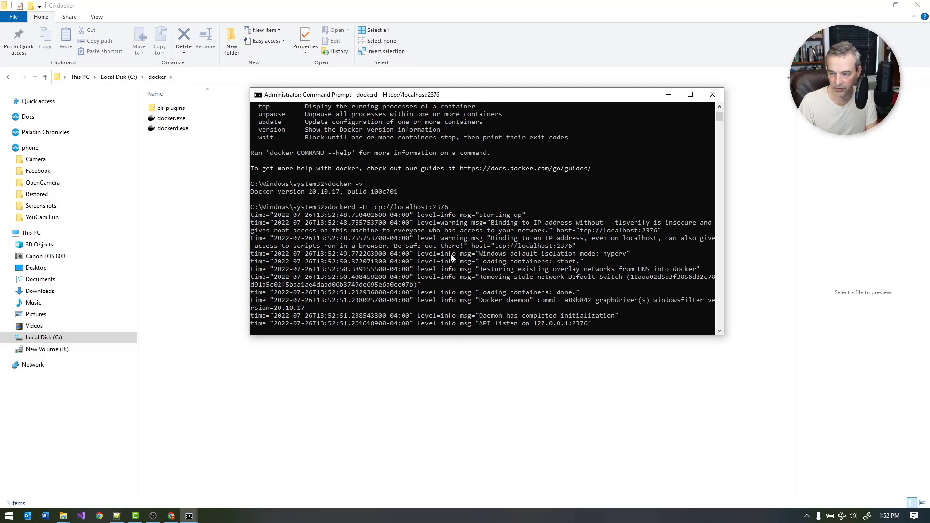
- Bring up a second administrator Command Prompt, place it over the daemon window and list the running containers with docker ps
{"action": "left_click", "coordinate": [193, 518]}
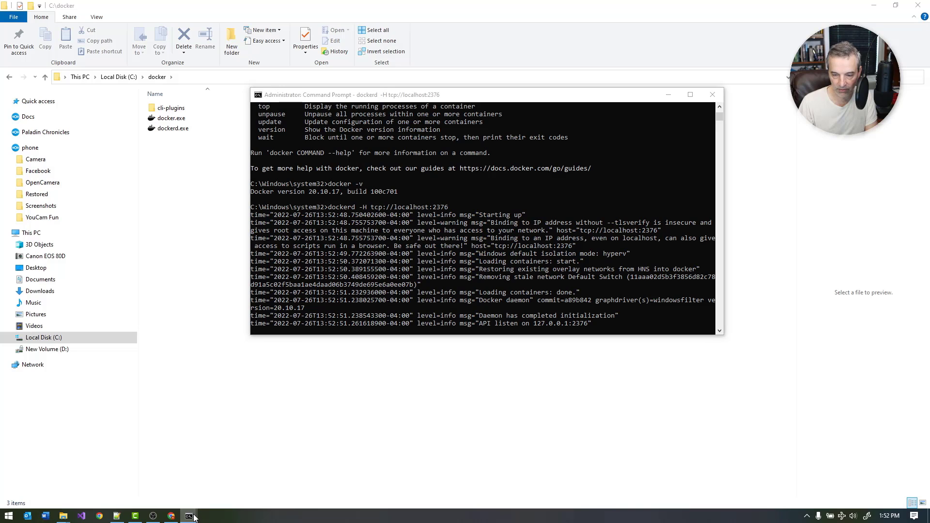
{"action": "left_click", "coordinate": [243, 484]}
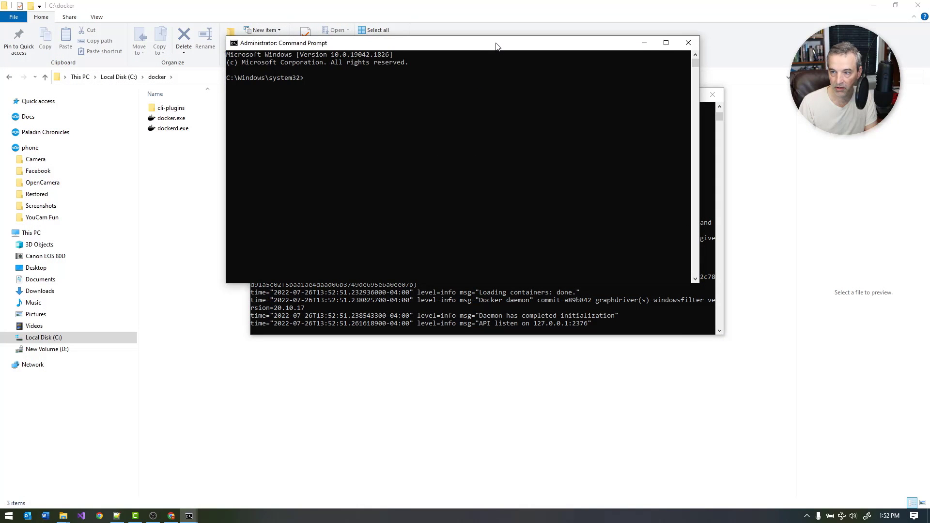
{"action": "left_click_drag", "start_coordinate": [496, 47], "coordinate": [573, 122]}
{"action": "type", "text": "docke"}
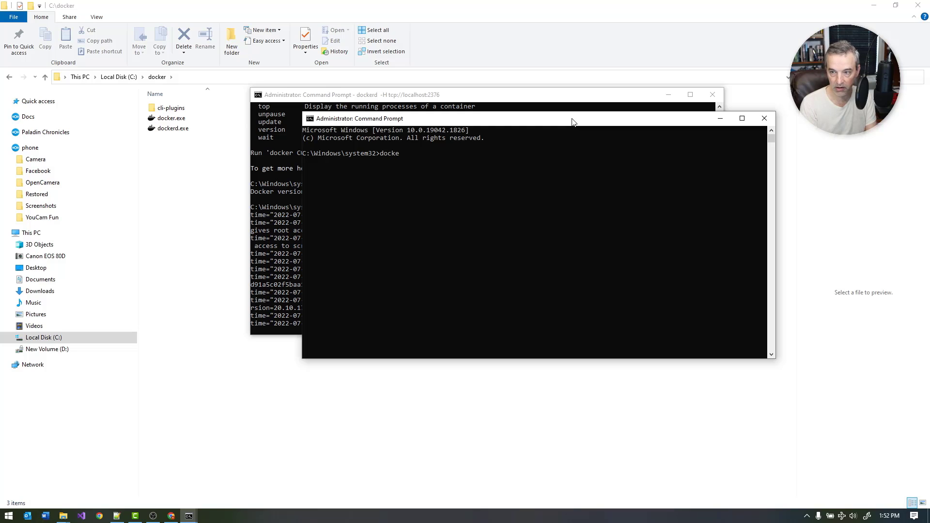
{"action": "type", "text": "r ps"}
{"action": "key", "text": "Return"}
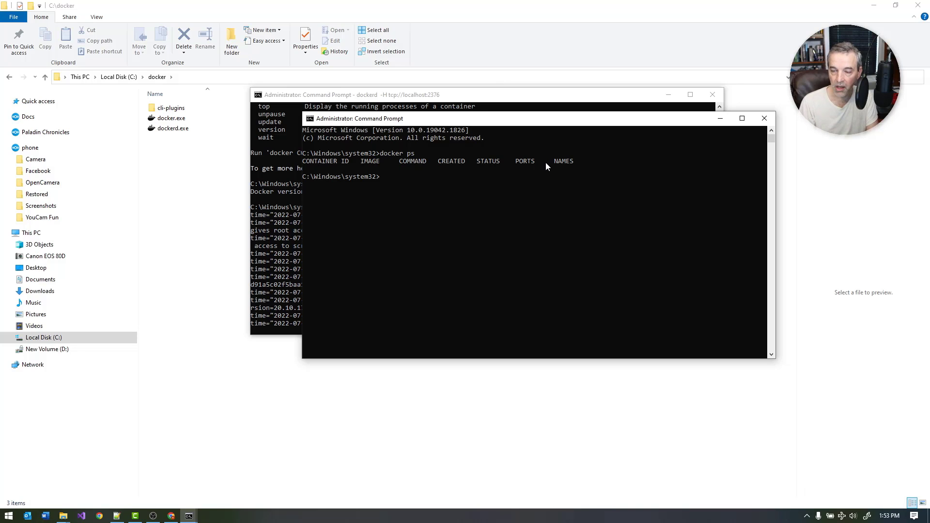
- List all containers, including stopped ones, with docker ps -a and shift the second Command Prompt slightly aside
{"action": "key", "text": "Up"}
{"action": "type", "text": "-a"}
{"action": "key", "text": "Return"}
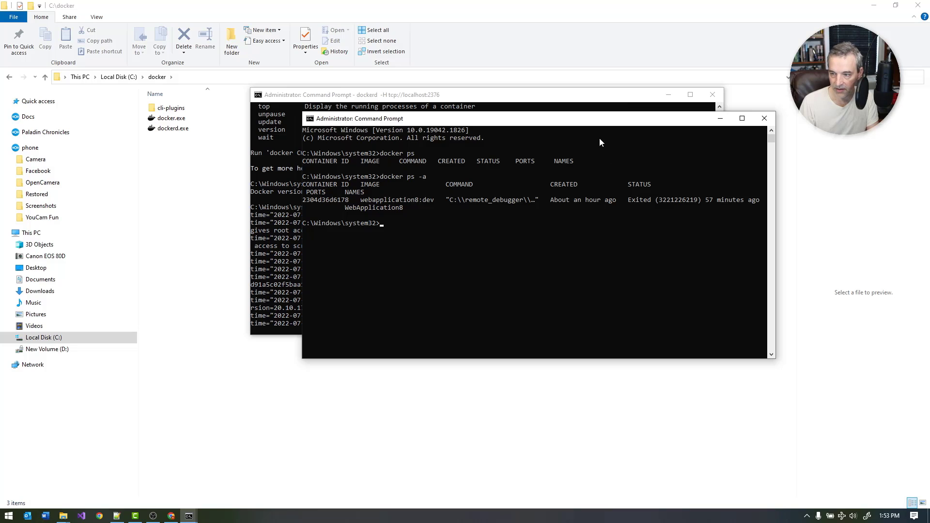
{"action": "left_click_drag", "start_coordinate": [606, 122], "coordinate": [621, 137]}
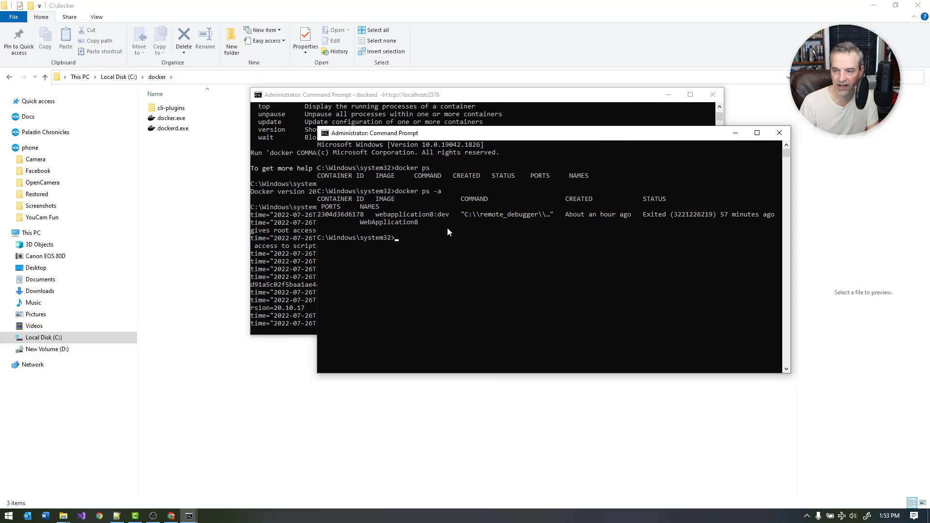
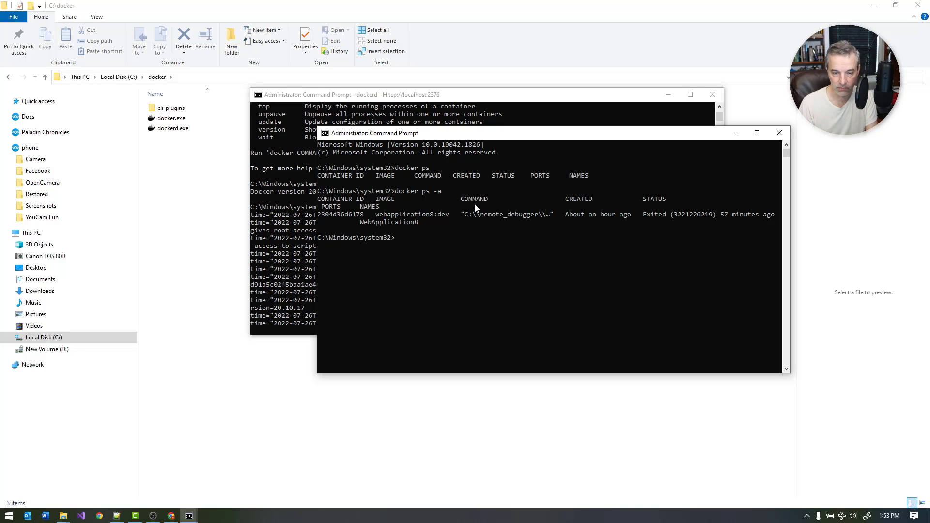
- Stop the running daemon and create its service with sc create Docker binPath= "c:\docker\dockerd.exe --run-service -H tcp://localhost:2376"
{"action": "left_click", "coordinate": [475, 95]}
{"action": "key", "text": "ctrl+c"}
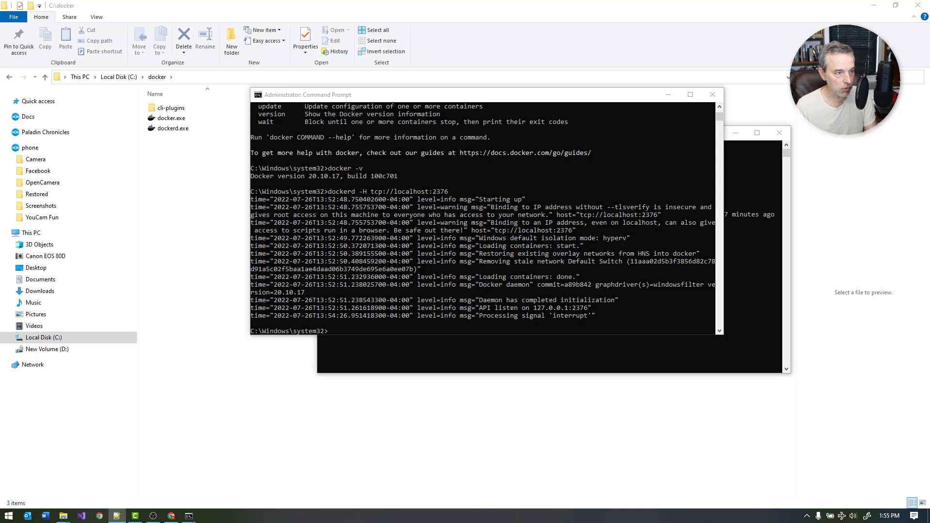
{"action": "left_click", "coordinate": [420, 275]}
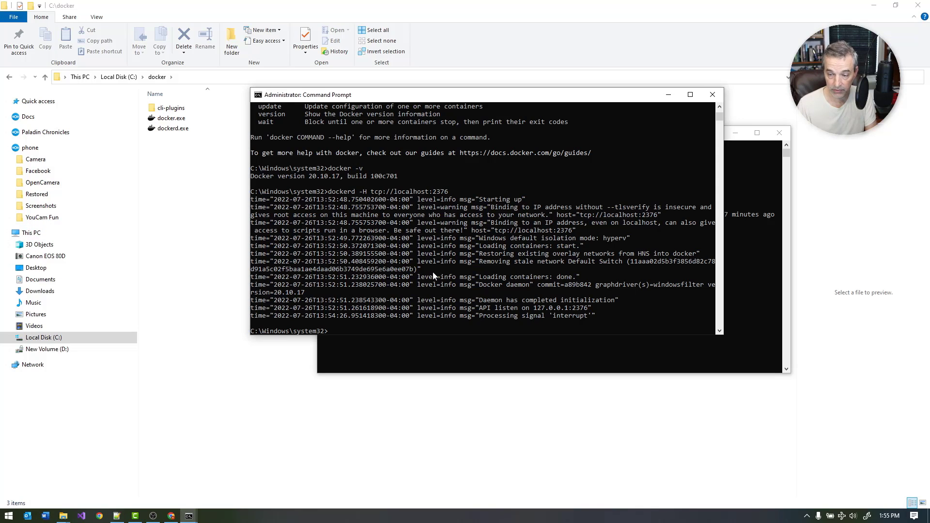
{"action": "key", "text": "ctrl+v"}
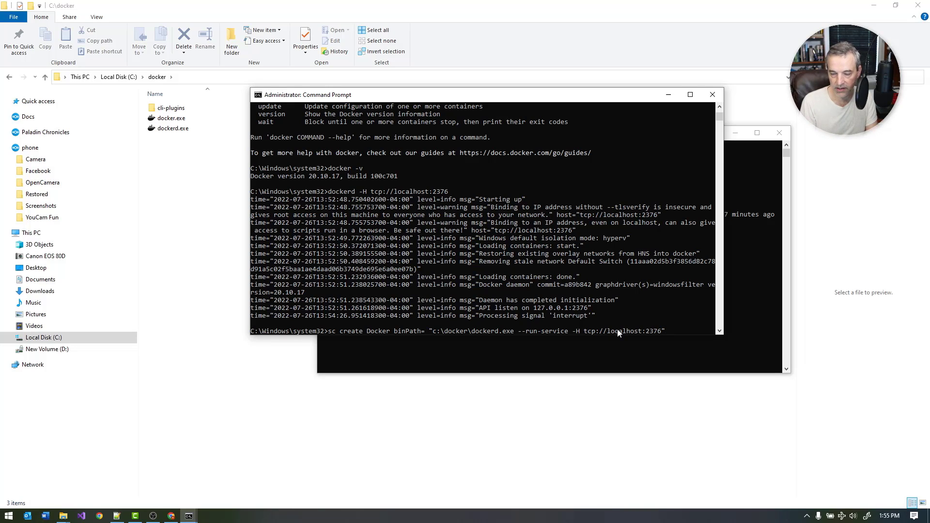
{"action": "key", "text": "Return"}
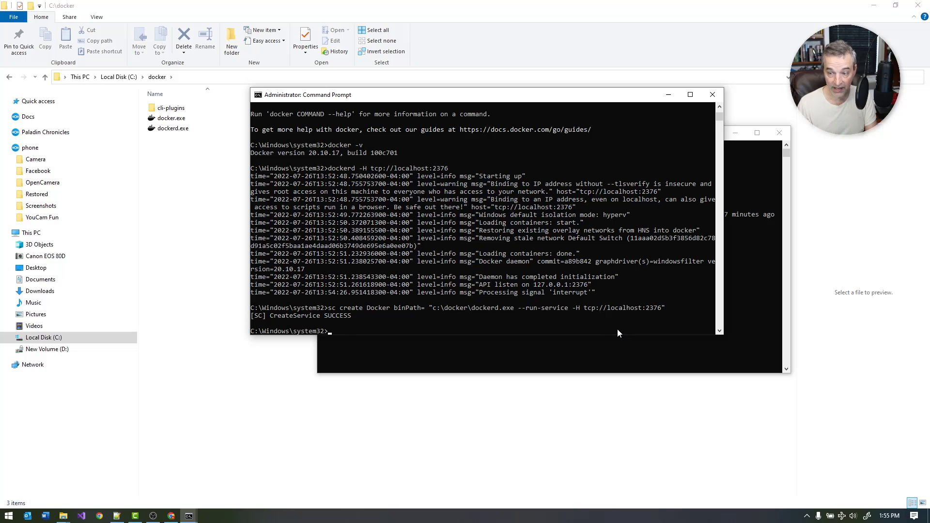
- Start the new Docker service from the Command Prompt with sc start Docker
{"action": "type", "text": "sc sc"}
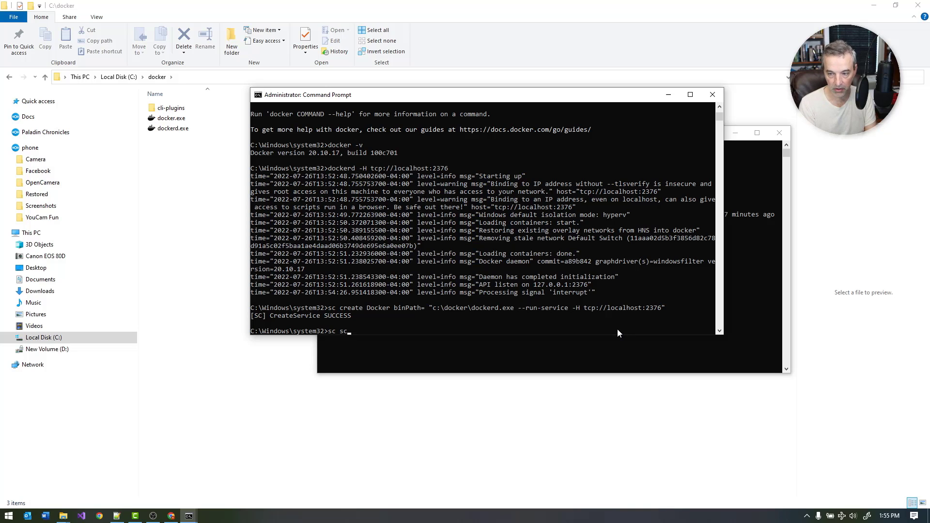
{"action": "type", "text": "tart Docker"}
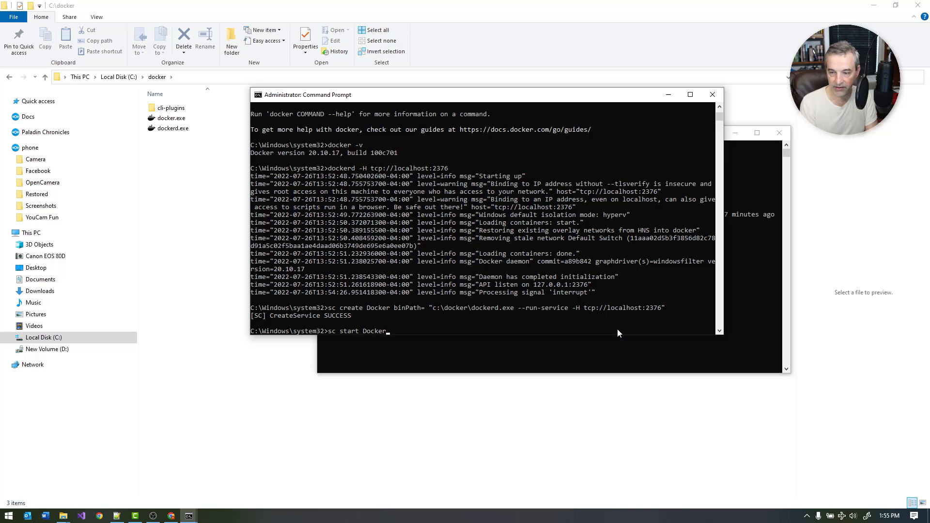
{"action": "key", "text": "Return"}
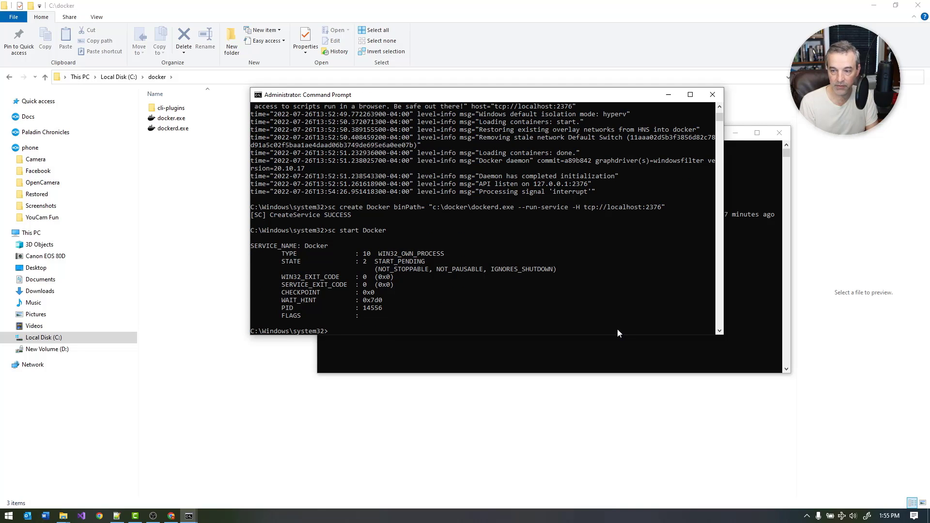
- Query the Docker service's configuration with sc qc Docker
{"action": "key", "text": "Up"}
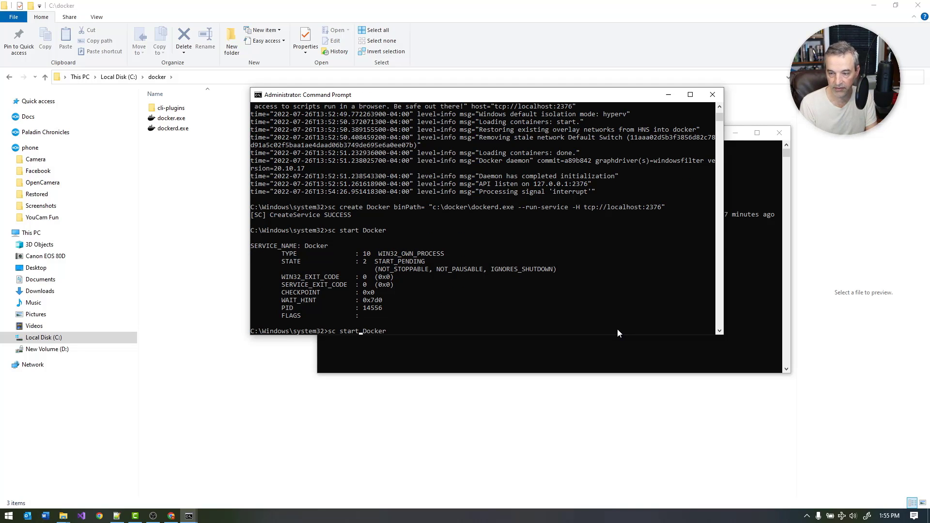
{"action": "key", "text": "BackSpace"}
{"action": "key", "text": "BackSpace"}
{"action": "key", "text": "BackSpace"}
{"action": "key", "text": "BackSpace"}
{"action": "key", "text": "BackSpace"}
{"action": "type", "text": "qc"}
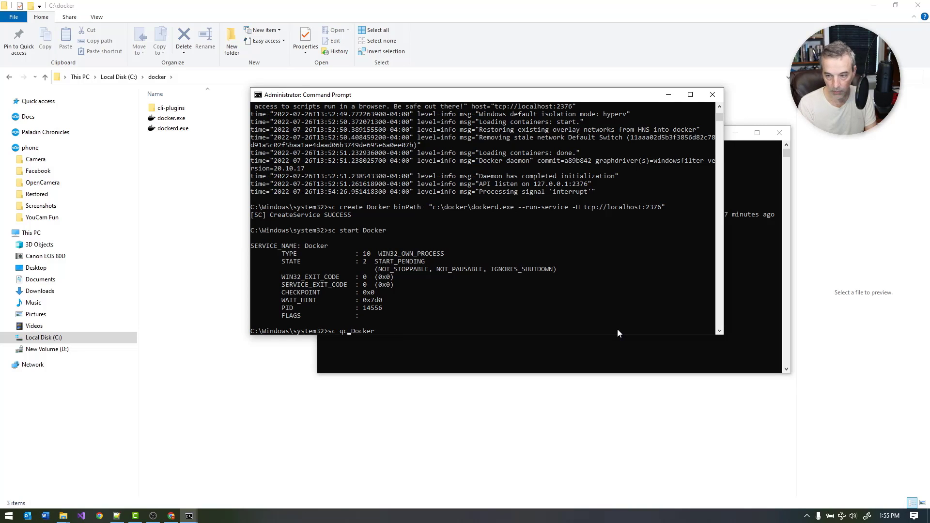
{"action": "key", "text": "Return"}
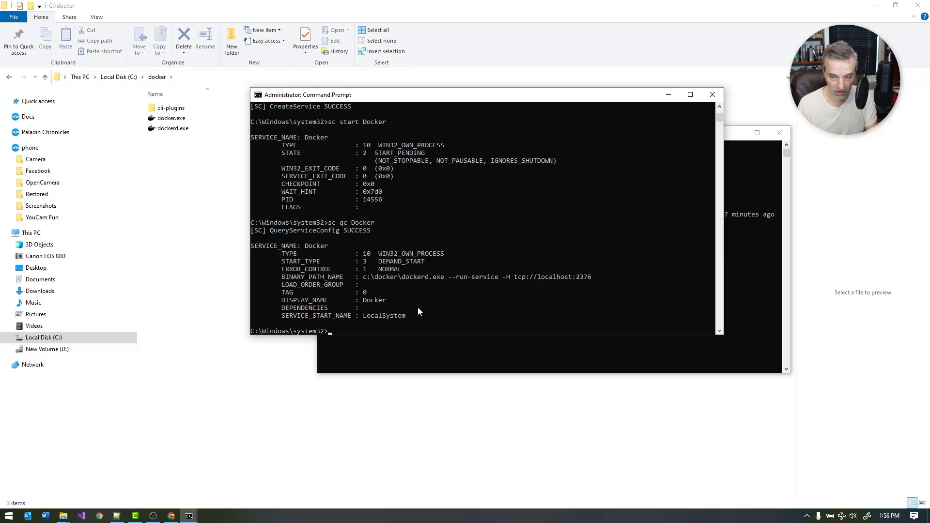
- Open the Windows Services console, maximize it and select the Docker service in the list
{"action": "key", "text": "super"}
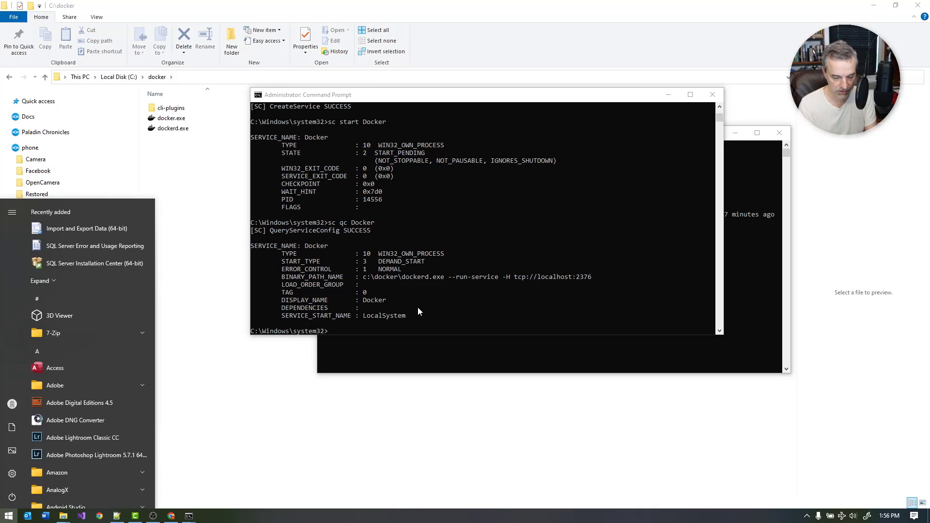
{"action": "type", "text": "ser"}
{"action": "key", "text": "Return"}
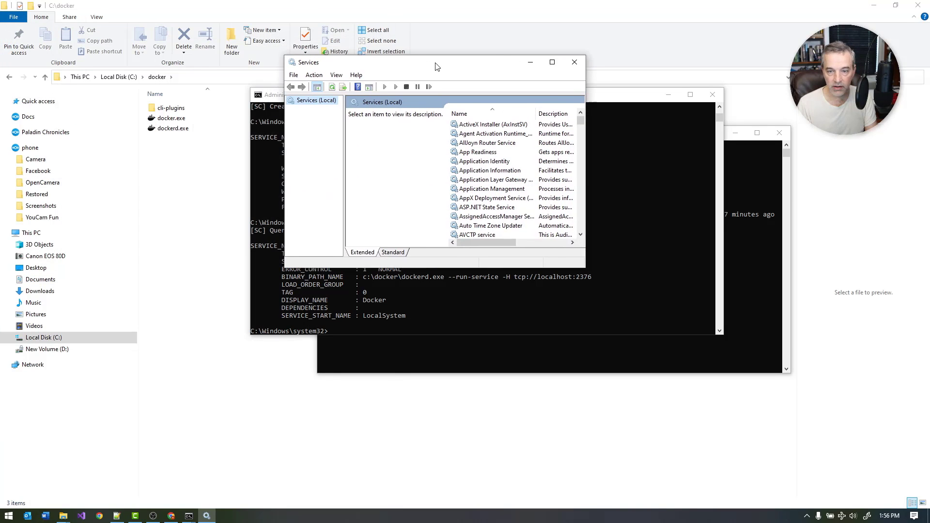
{"action": "left_click", "coordinate": [553, 65]}
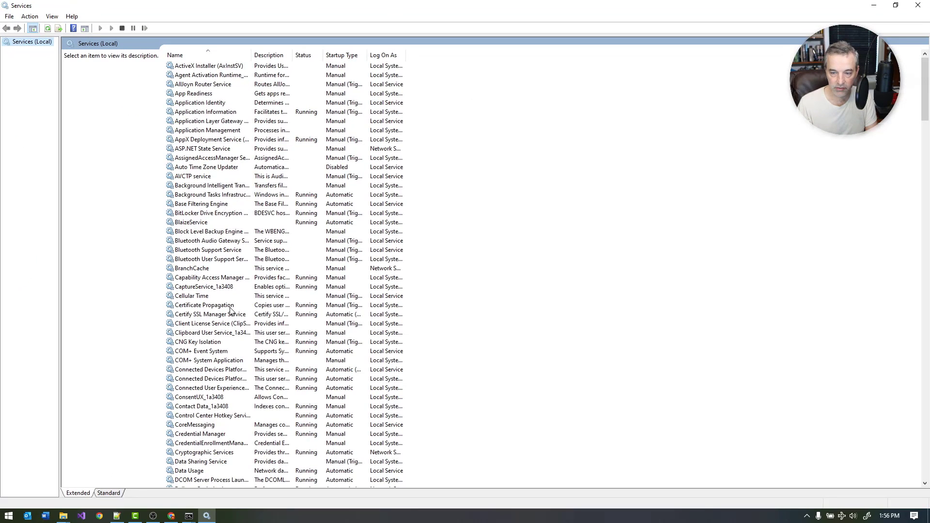
{"action": "scroll", "coordinate": [237, 315], "scroll_direction": "down", "scroll_amount": 8}
{"action": "scroll", "coordinate": [239, 356], "scroll_direction": "down", "scroll_amount": 3}
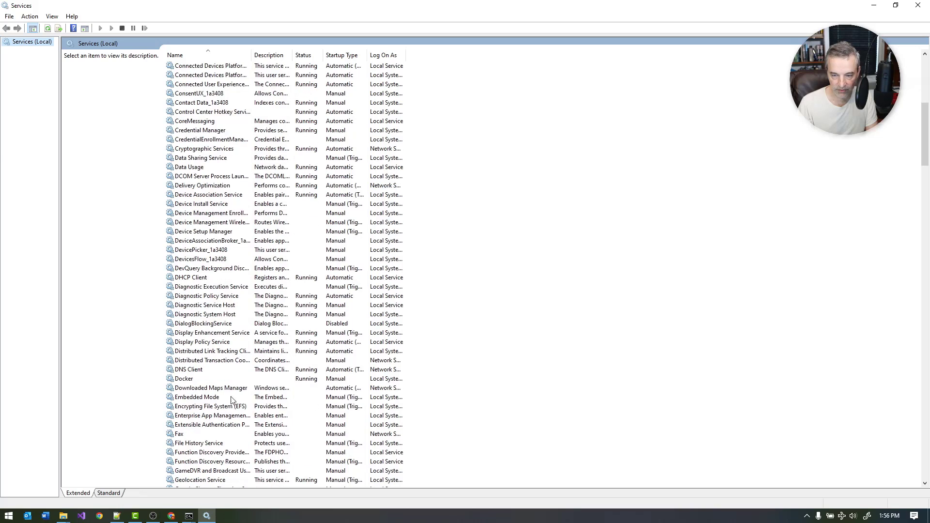
{"action": "left_click", "coordinate": [195, 379]}
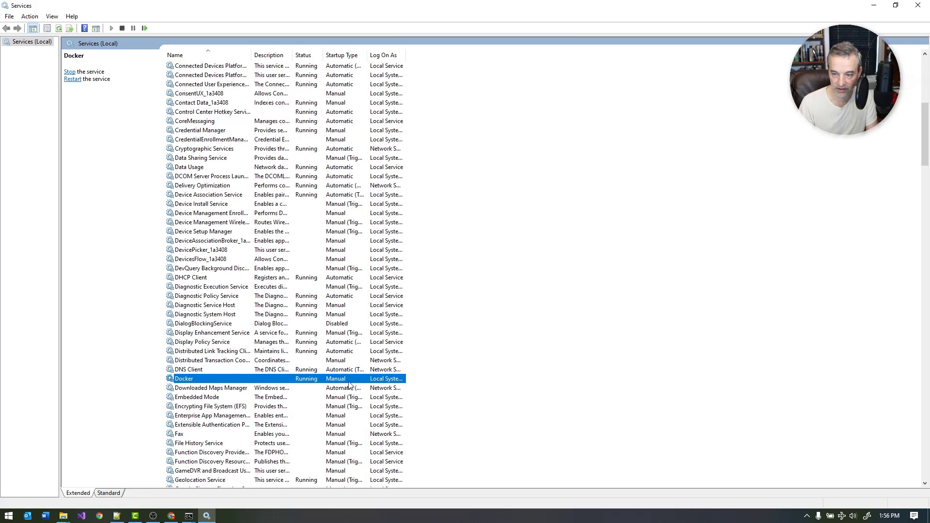
- Set the Docker service's startup type to Automatic in its properties and close the Services console
{"action": "right_click", "coordinate": [207, 381]}
{"action": "left_click", "coordinate": [238, 468]}
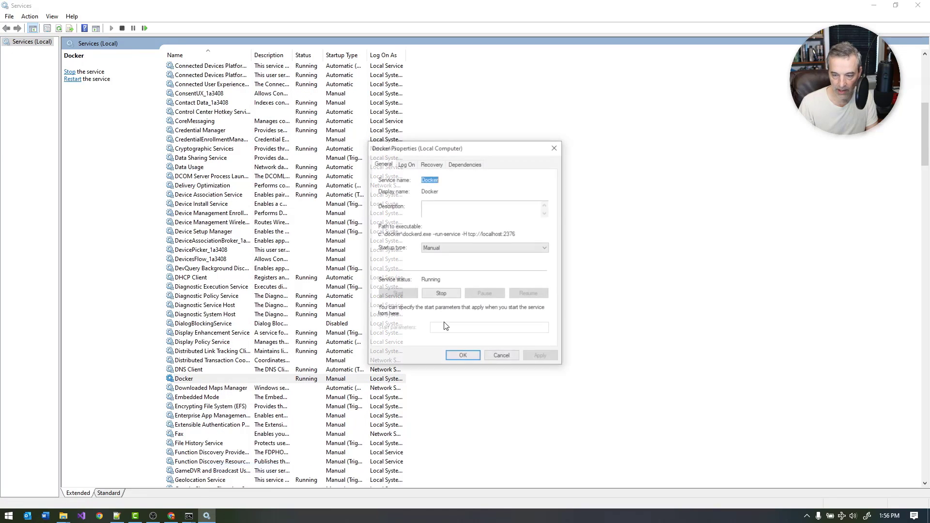
{"action": "left_click", "coordinate": [472, 248]}
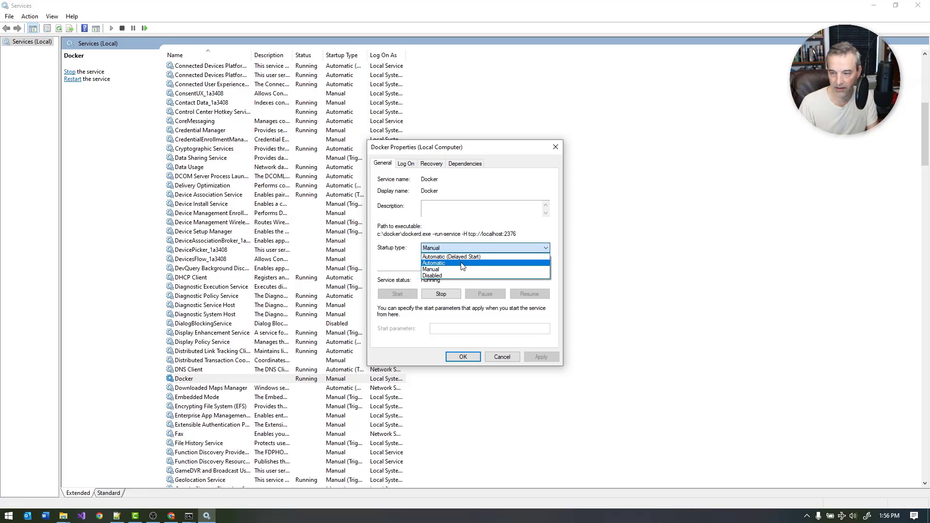
{"action": "left_click", "coordinate": [463, 264]}
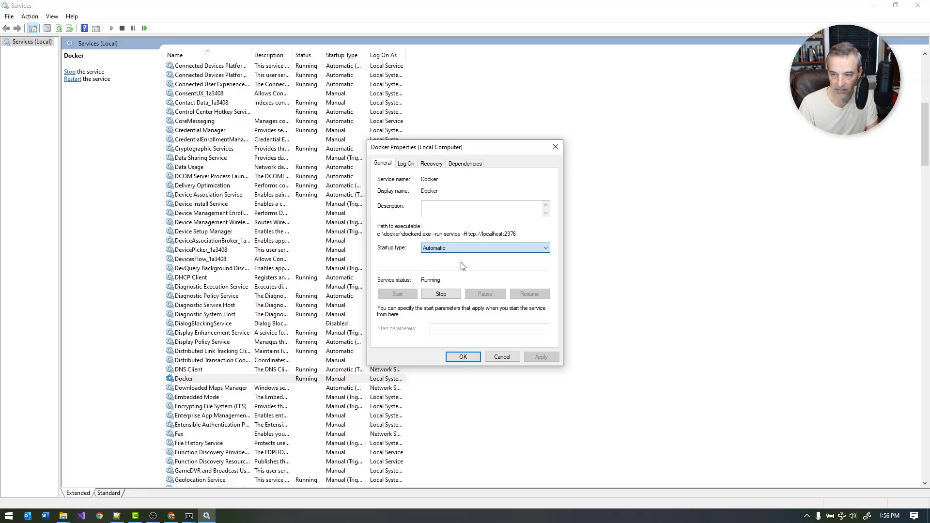
{"action": "left_click", "coordinate": [463, 357]}
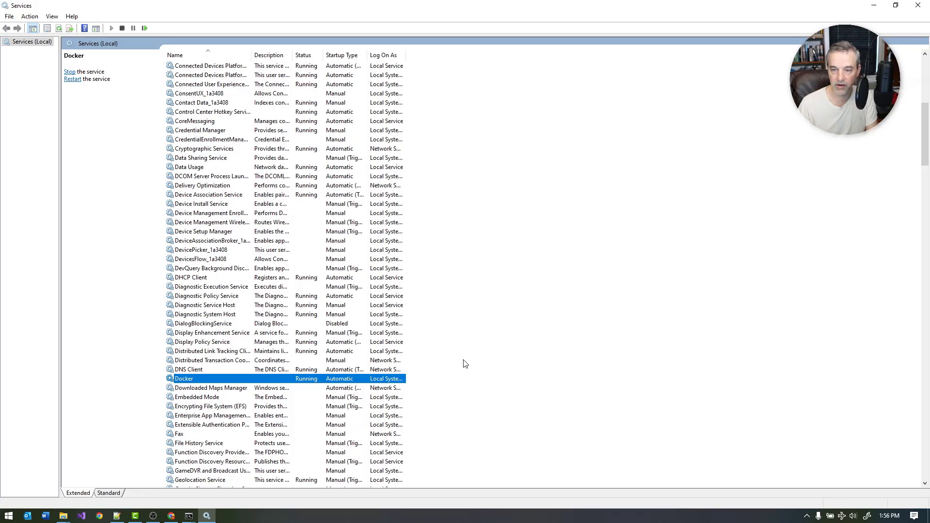
{"action": "left_click", "coordinate": [918, 5]}
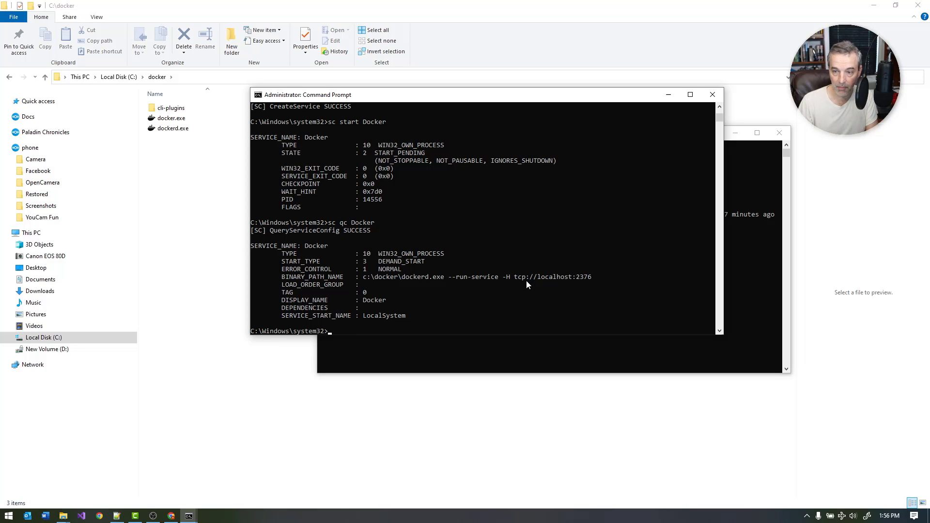
- Test the client against the Docker service by listing all containers with docker ps -a
{"action": "type", "text": "d"}
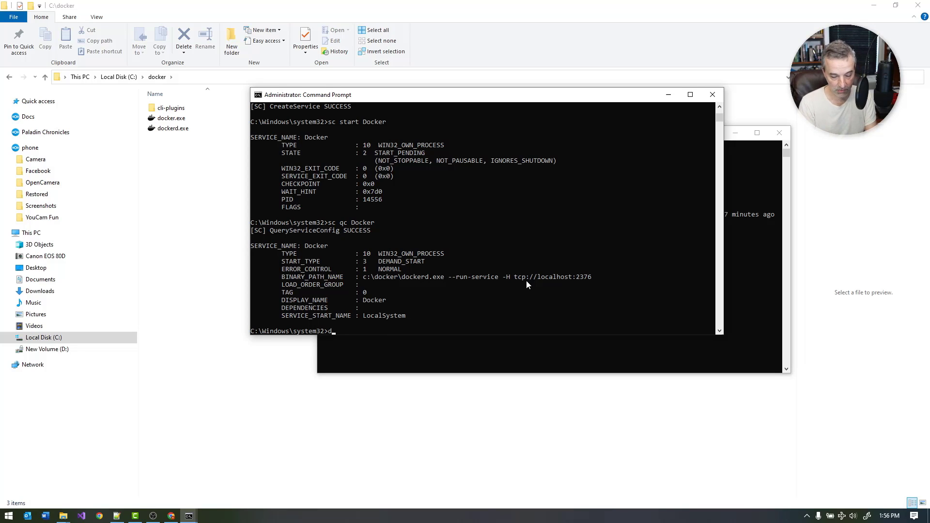
{"action": "type", "text": "ocker ps -a"}
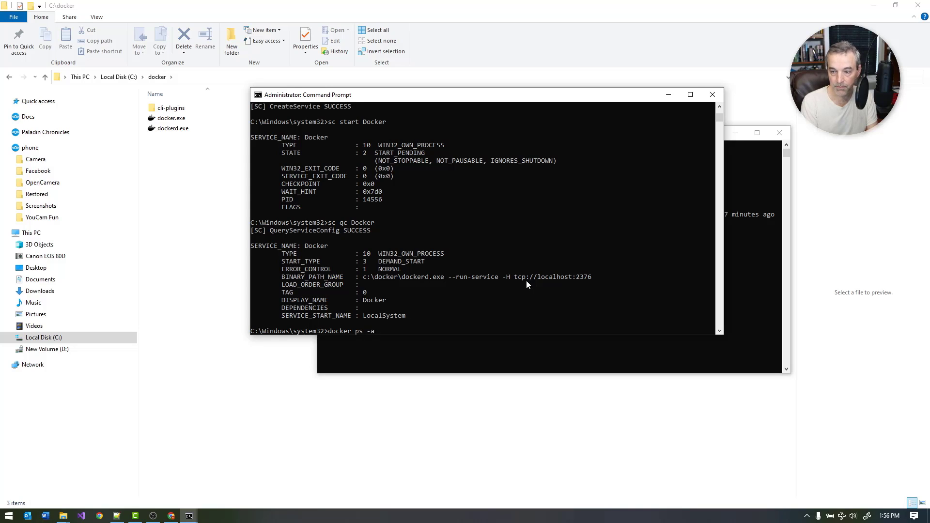
{"action": "key", "text": "Return"}
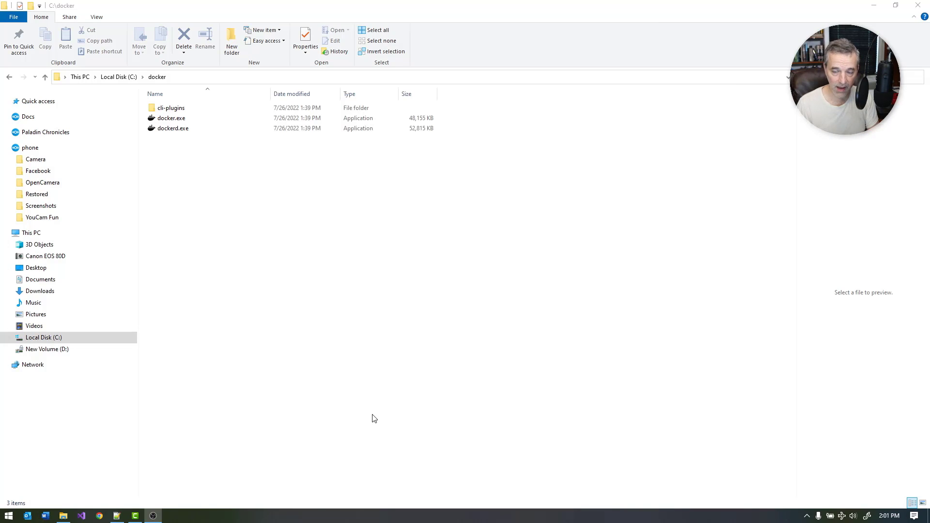
- Open the Visual Studio Enterprise 2019 modification options in Visual Studio Installer and search its individual components for docker
{"action": "key", "text": "super"}
{"action": "type", "text": "ins"}
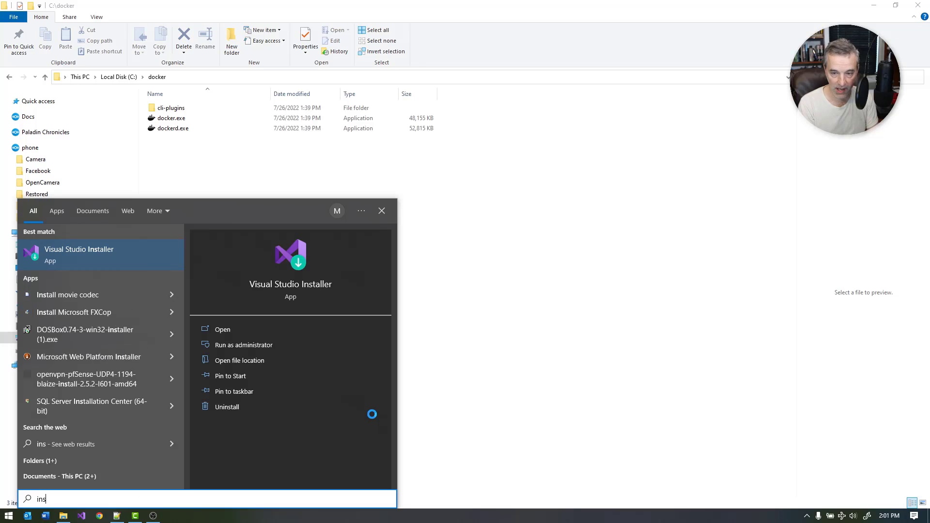
{"action": "key", "text": "Return"}
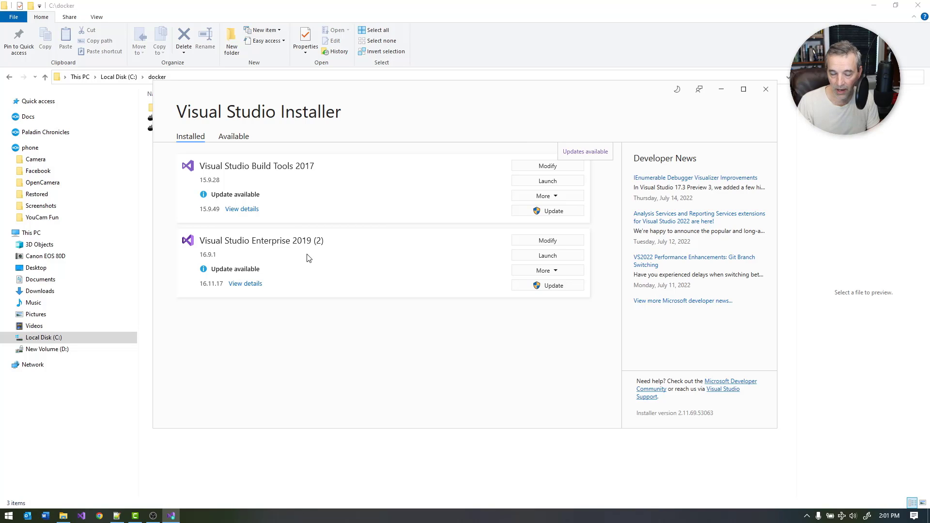
{"action": "left_click", "coordinate": [548, 240]}
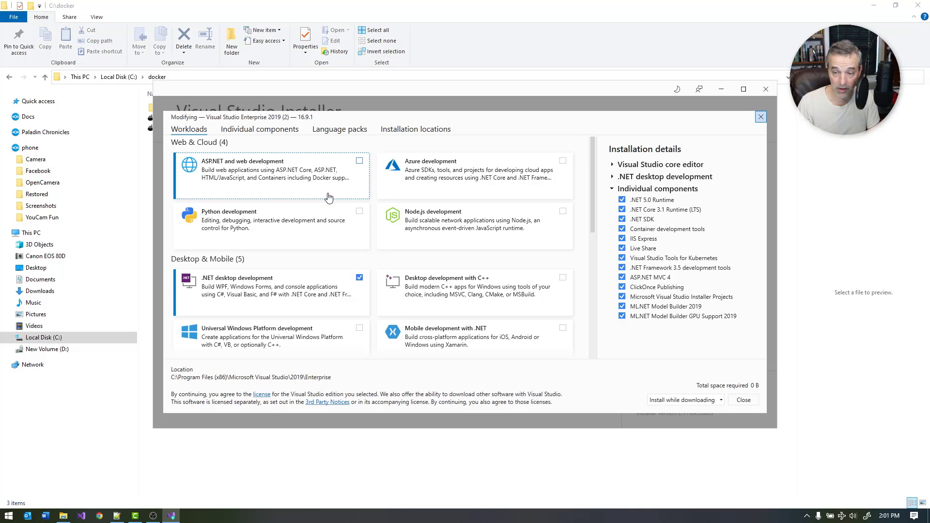
{"action": "left_click", "coordinate": [264, 132]}
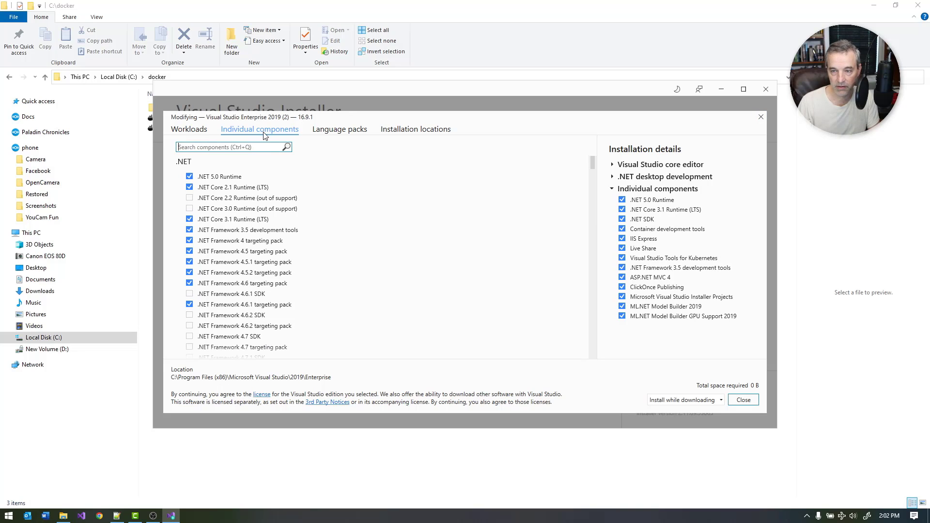
{"action": "type", "text": "docker"}
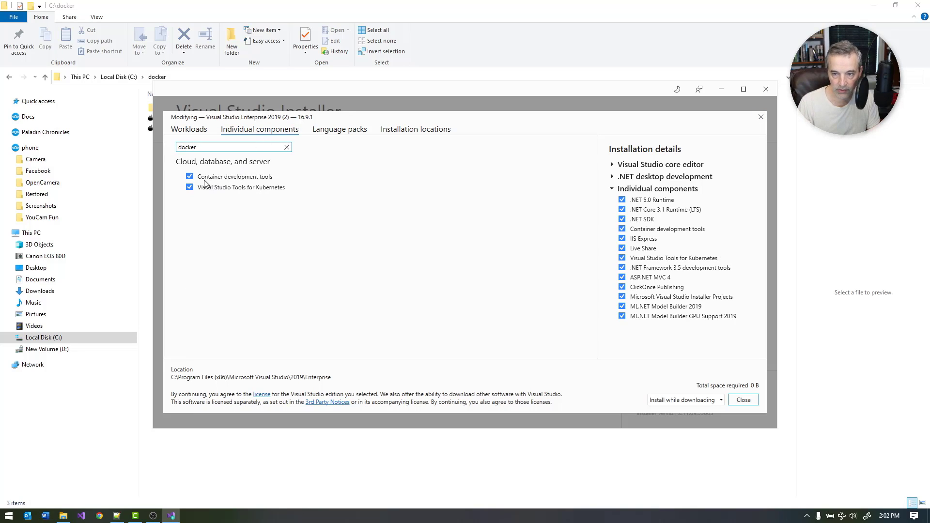
- Close Visual Studio Installer after checking the container components and open Visual Studio 2019
{"action": "mouse_move", "coordinate": [238, 177]}
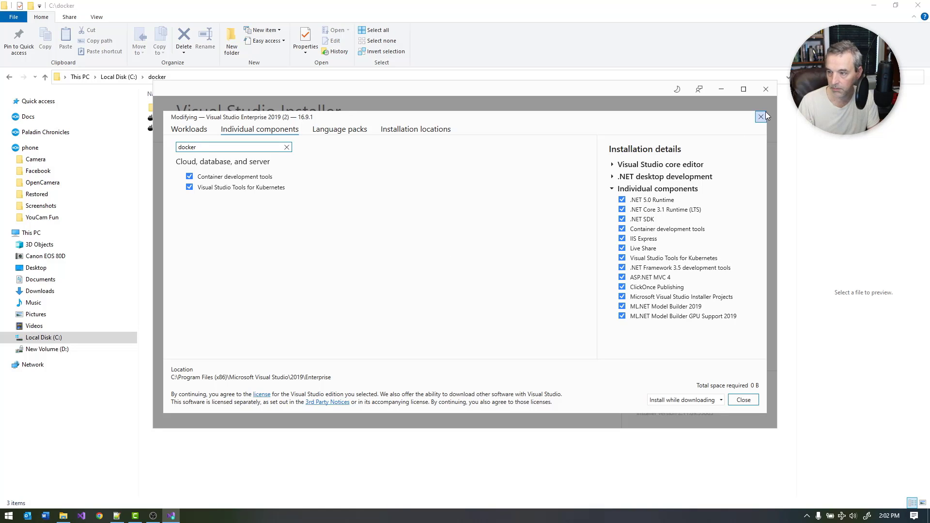
{"action": "left_click", "coordinate": [766, 88]}
{"action": "left_click", "coordinate": [81, 515]}
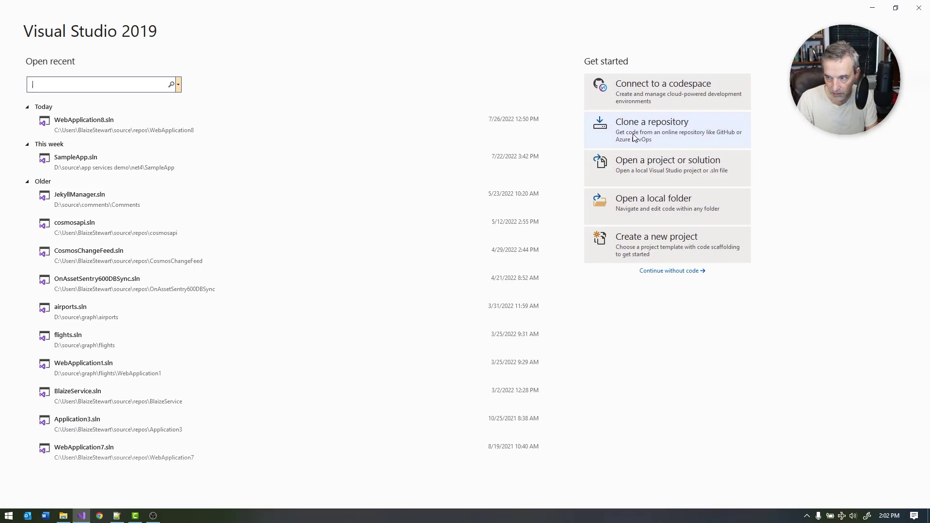
- Set up a new ASP.NET Core Web App project with the default name and location, with HTTPS configuration turned off
{"action": "left_click", "coordinate": [665, 252]}
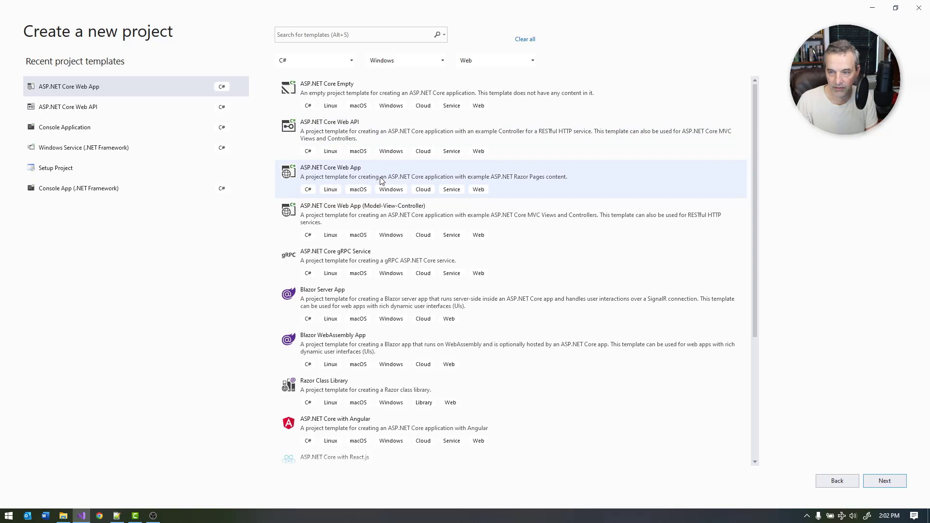
{"action": "left_click", "coordinate": [381, 180]}
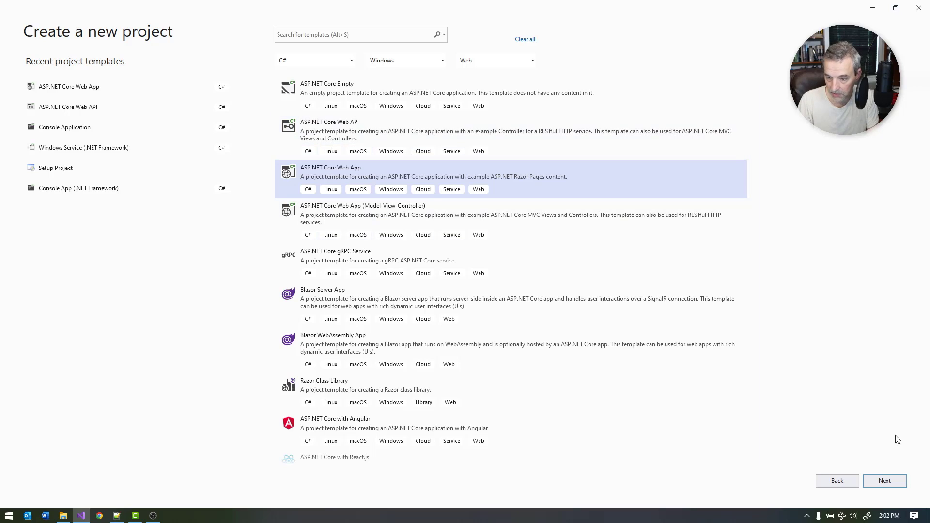
{"action": "left_click", "coordinate": [897, 479]}
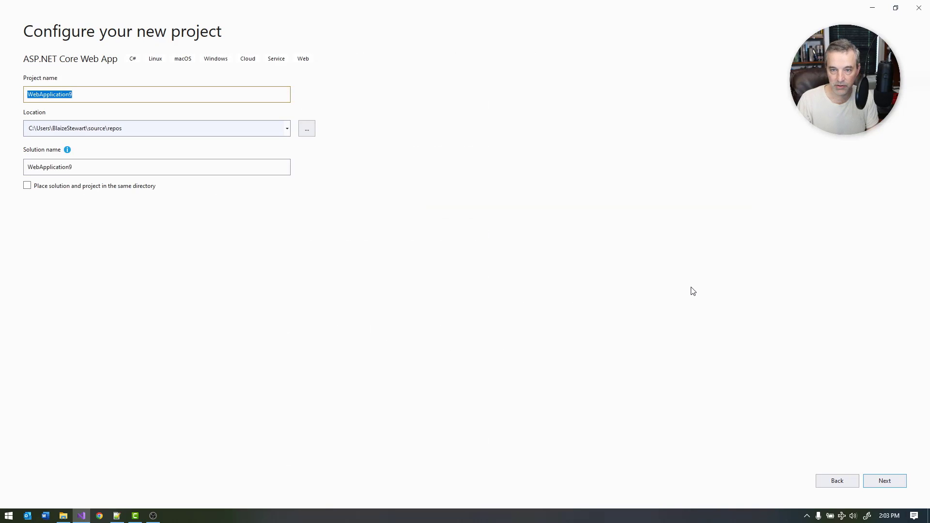
{"action": "left_click", "coordinate": [878, 482]}
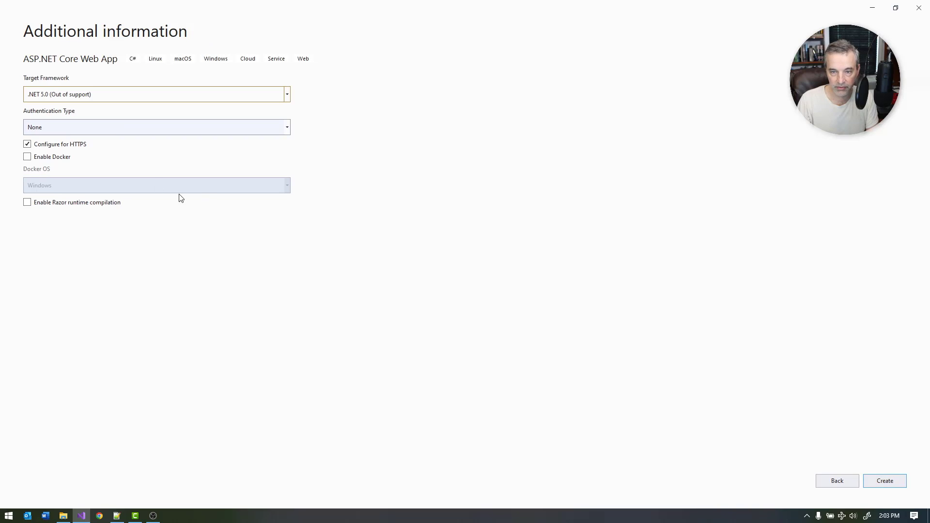
{"action": "left_click", "coordinate": [69, 144]}
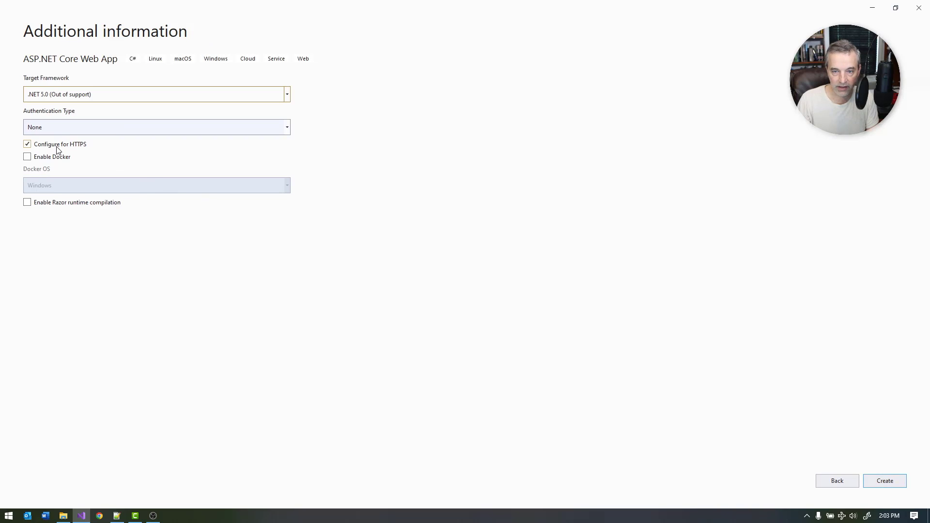
{"action": "left_click", "coordinate": [28, 158]}
{"action": "left_click", "coordinate": [119, 187]}
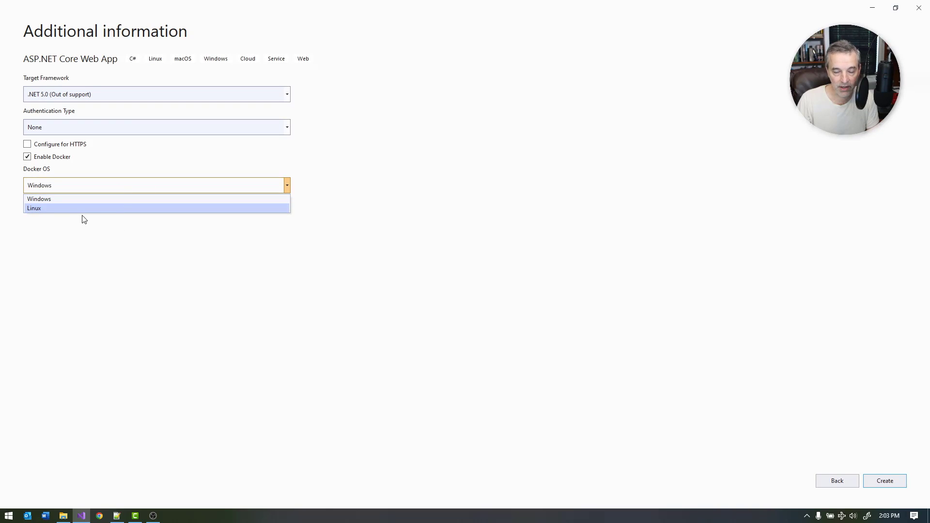
{"action": "left_click", "coordinate": [139, 233]}
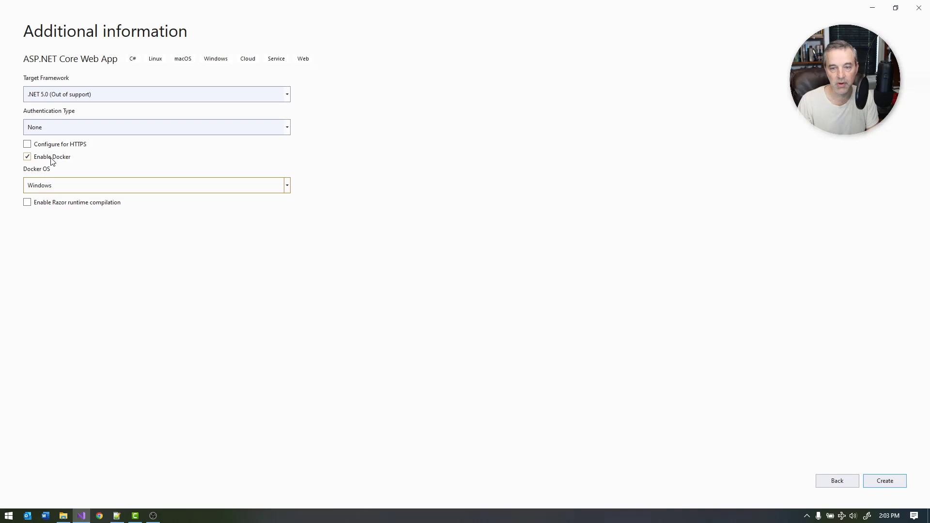
{"action": "left_click", "coordinate": [53, 158]}
- Create the web app project without Docker support and run it using the WebApplication9 launch profile
{"action": "left_click", "coordinate": [885, 481]}
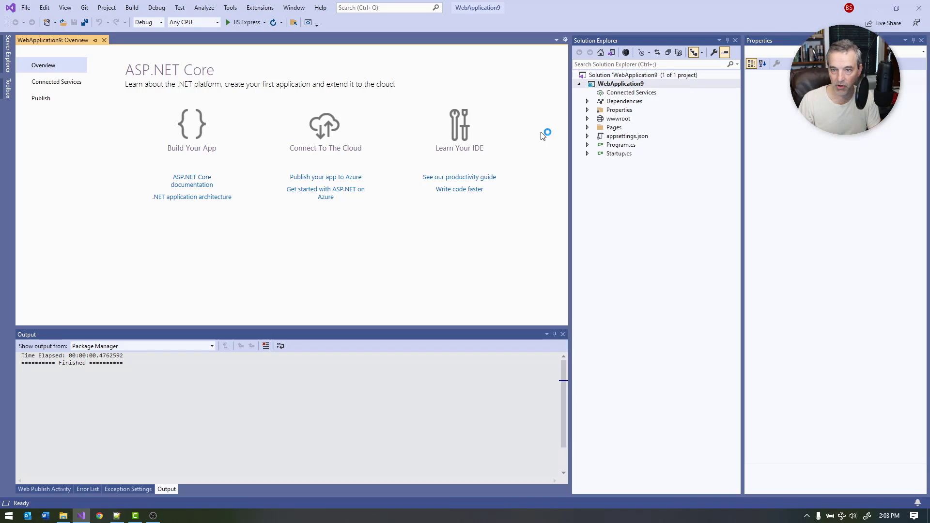
{"action": "left_click", "coordinate": [264, 22]}
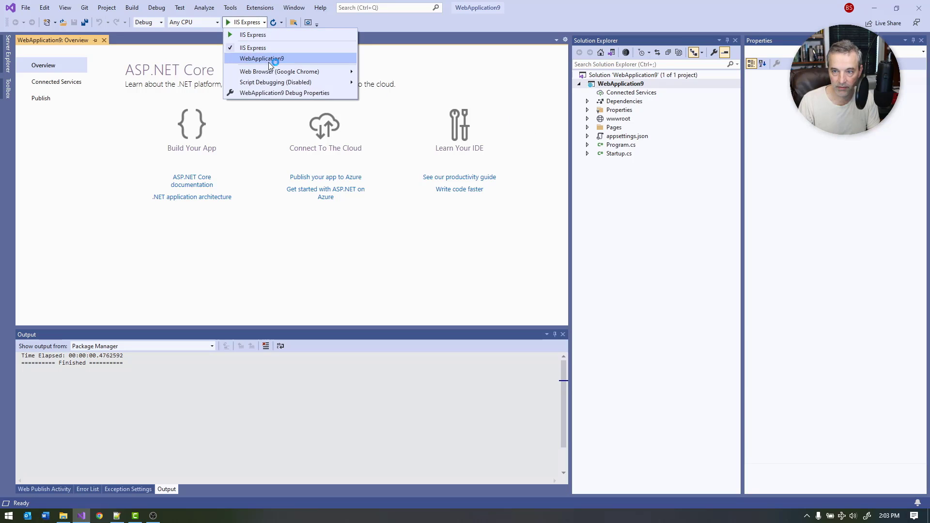
{"action": "left_click", "coordinate": [252, 58]}
{"action": "left_click", "coordinate": [233, 26]}
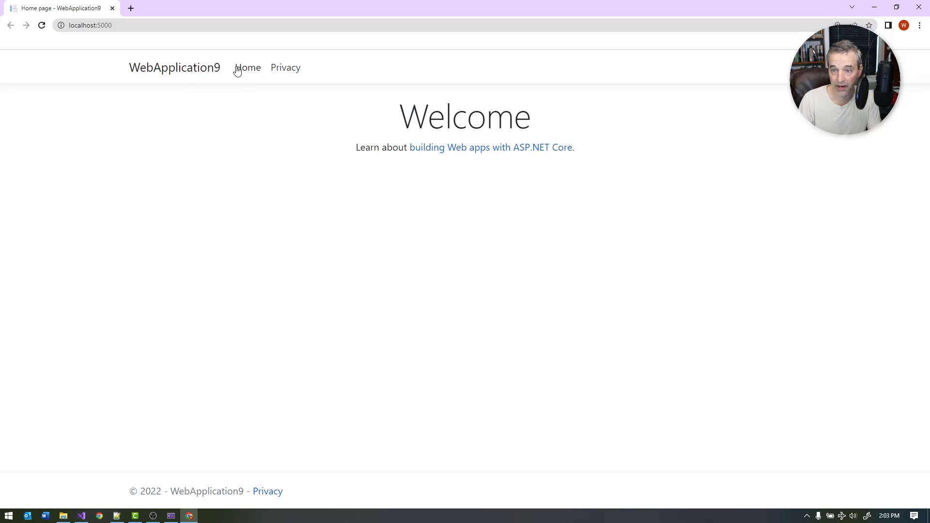
- View the running site's Privacy page, and close the browser and the debug console
{"action": "left_click", "coordinate": [272, 71]}
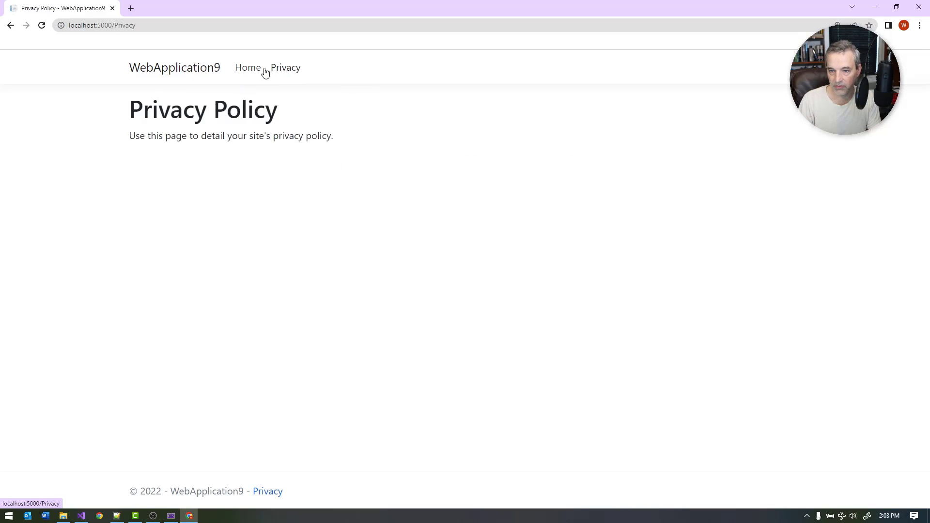
{"action": "left_click", "coordinate": [923, 8]}
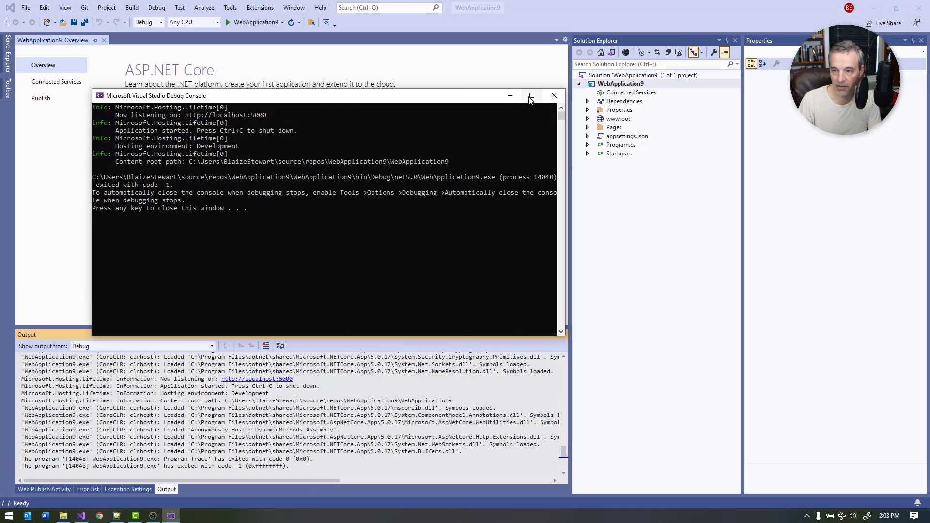
{"action": "left_click", "coordinate": [554, 96]}
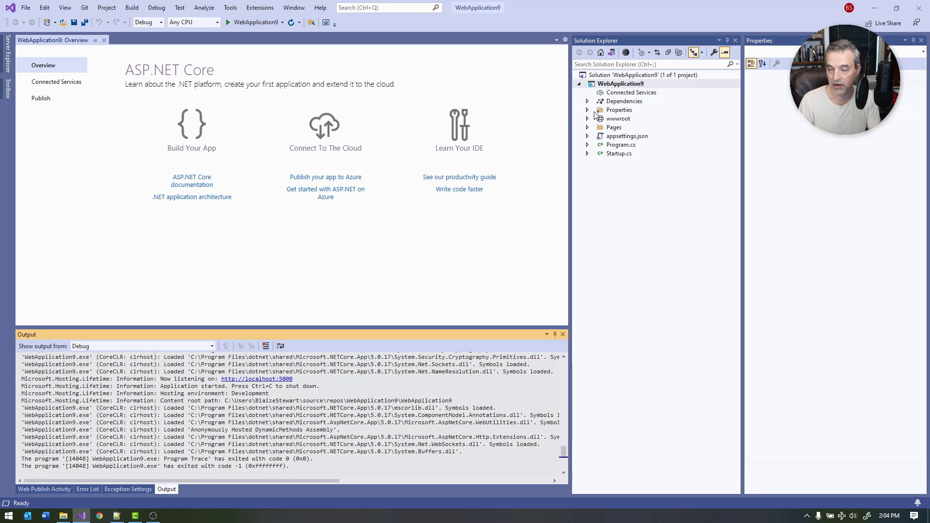
- Close the Properties pane, narrow Solution Explorer, and add Docker support to the WebApplication9 project with Windows as the target OS
{"action": "left_click", "coordinate": [921, 41]}
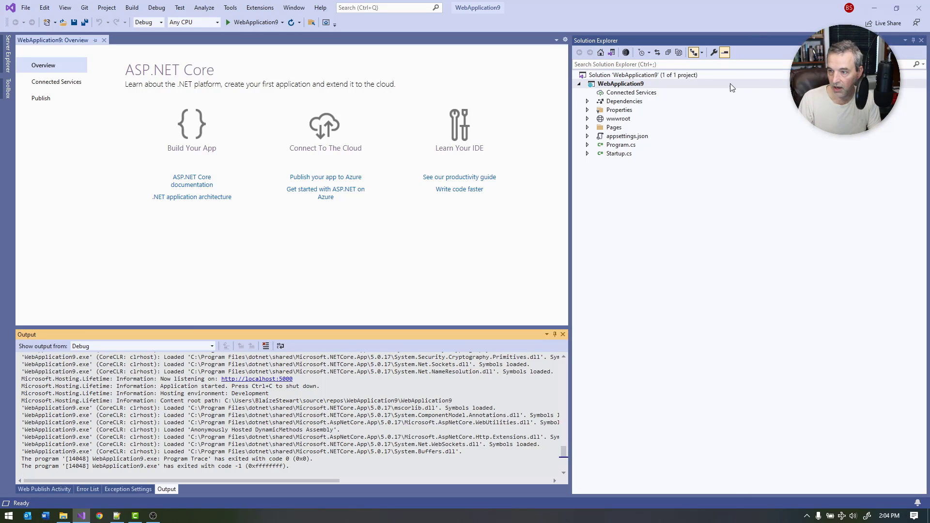
{"action": "left_click_drag", "start_coordinate": [574, 92], "coordinate": [625, 92]}
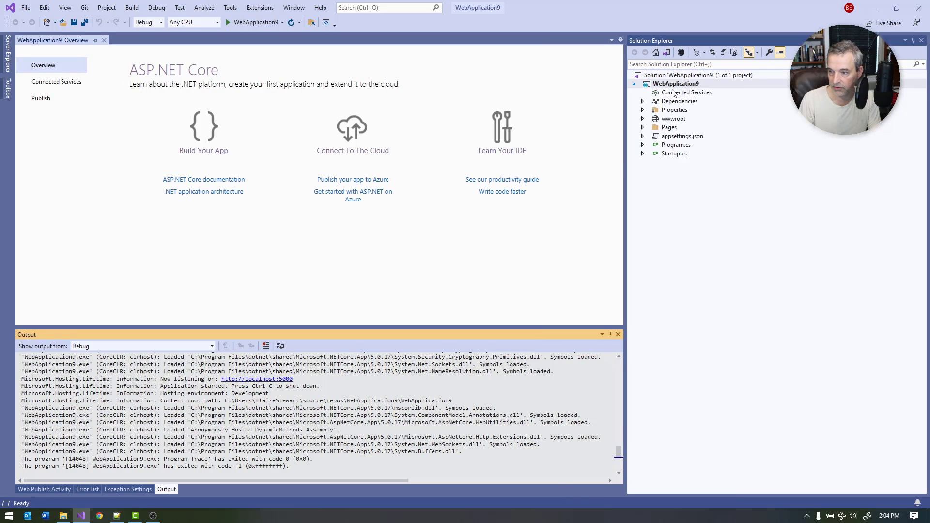
{"action": "right_click", "coordinate": [683, 87]}
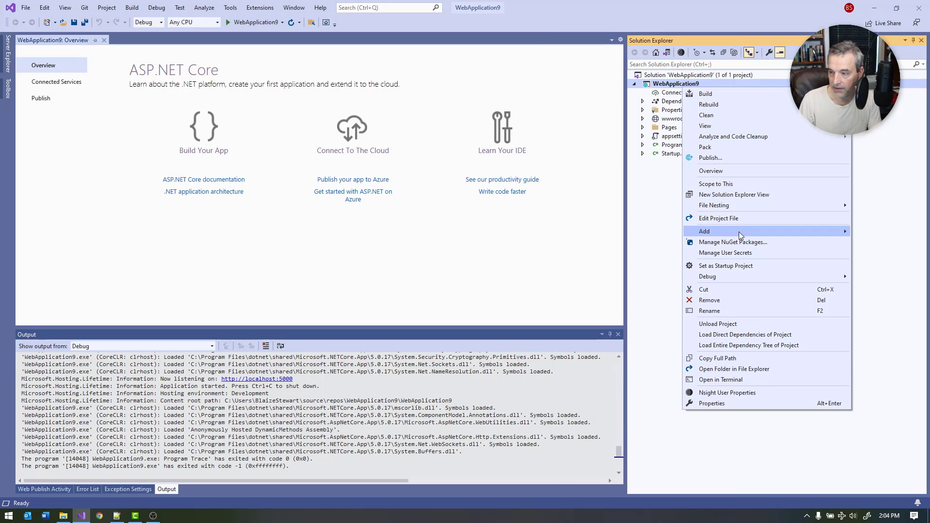
{"action": "mouse_move", "coordinate": [739, 234]}
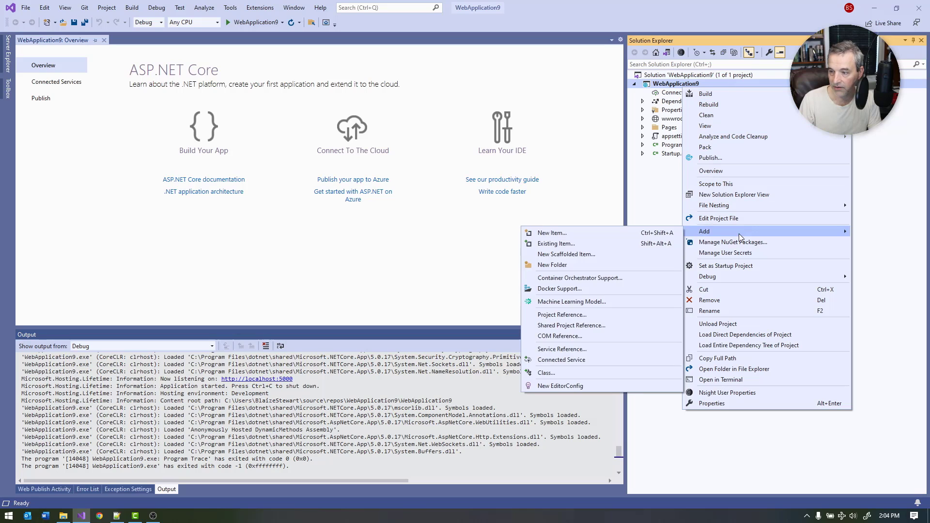
{"action": "left_click", "coordinate": [601, 289]}
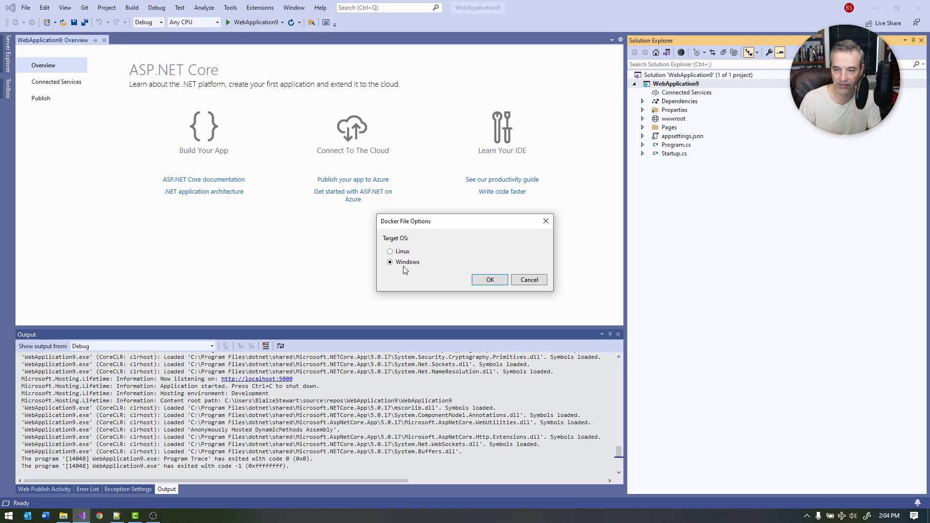
{"action": "left_click", "coordinate": [481, 279]}
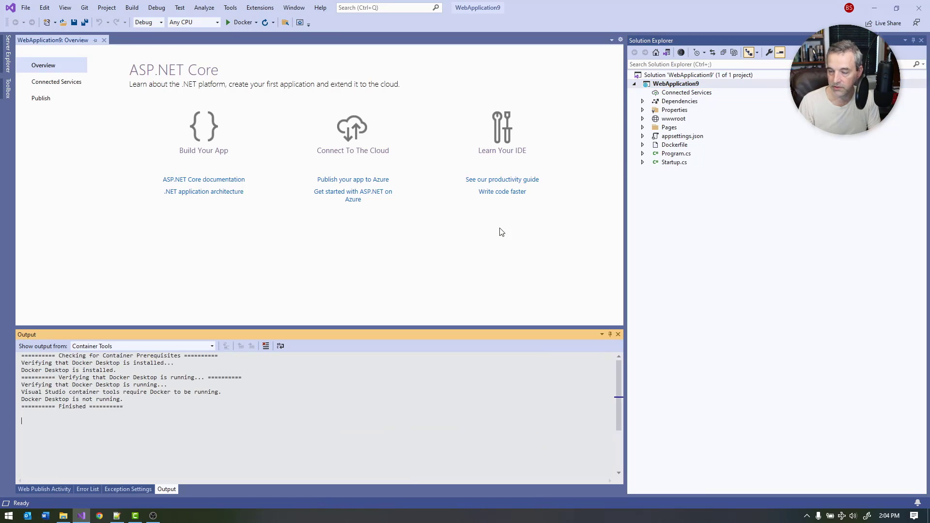
- Open the project's Dockerfile and examine its base image, build, publish and entry point instructions
{"action": "double_click", "coordinate": [671, 147]}
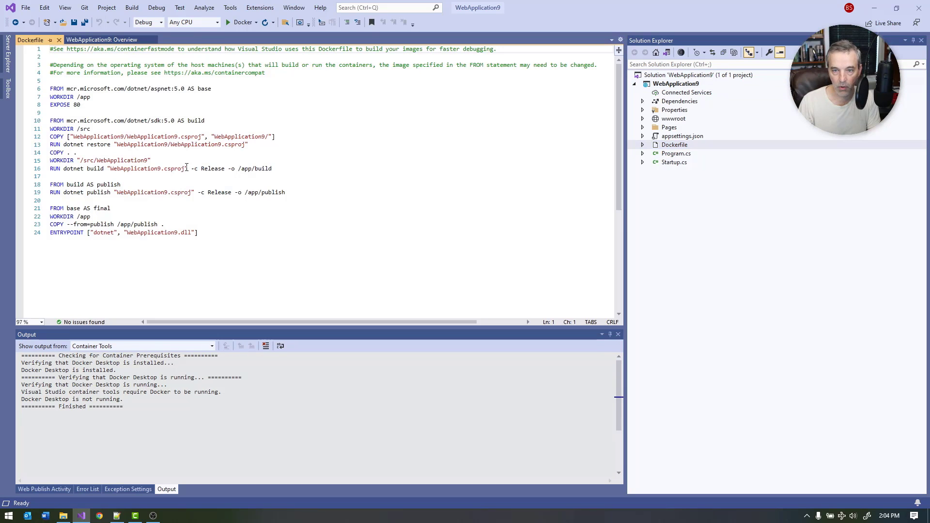
{"action": "left_click_drag", "start_coordinate": [218, 91], "coordinate": [37, 91]}
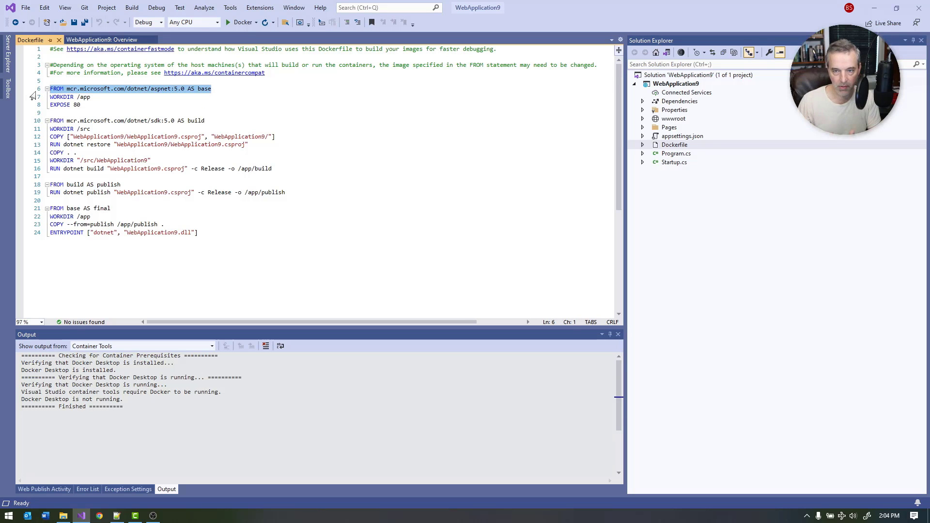
{"action": "left_click_drag", "start_coordinate": [226, 234], "coordinate": [41, 92]}
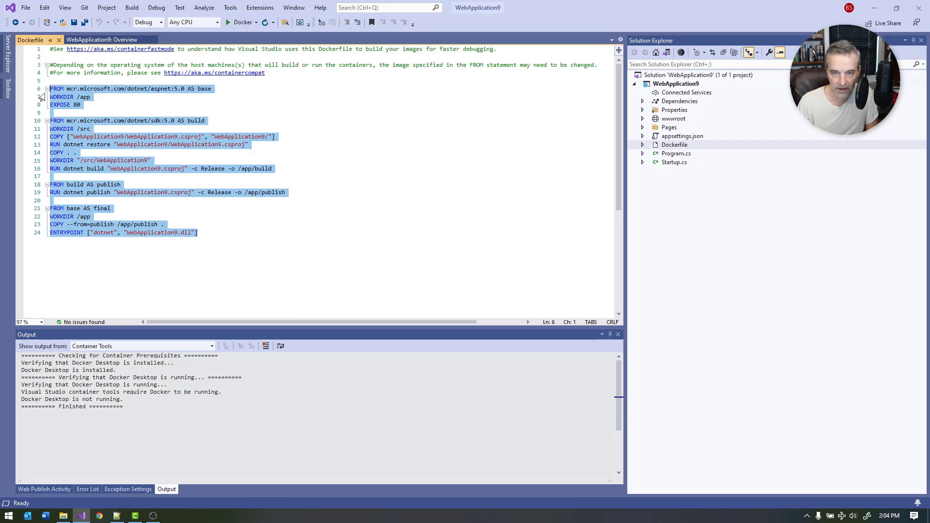
{"action": "left_click", "coordinate": [278, 145]}
{"action": "left_click_drag", "start_coordinate": [241, 173], "coordinate": [40, 152]}
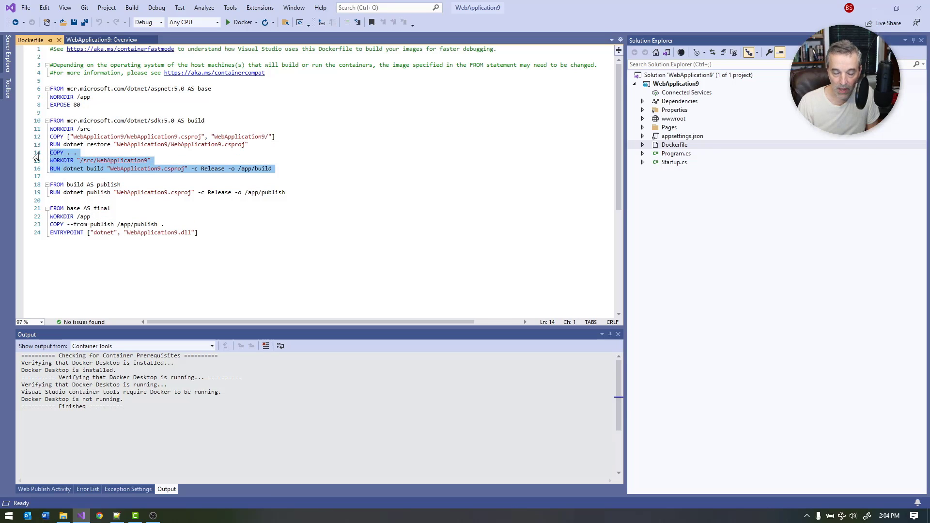
{"action": "left_click", "coordinate": [87, 176]}
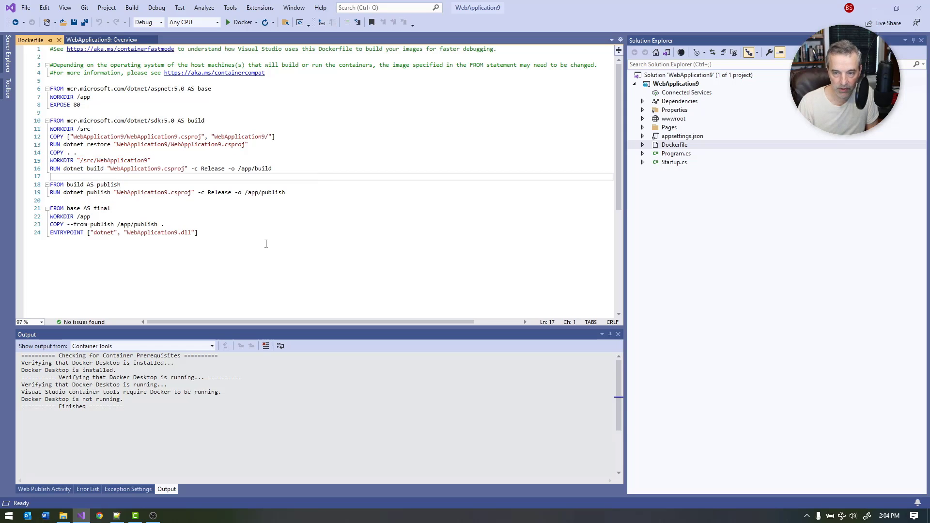
{"action": "left_click_drag", "start_coordinate": [266, 244], "coordinate": [35, 177]}
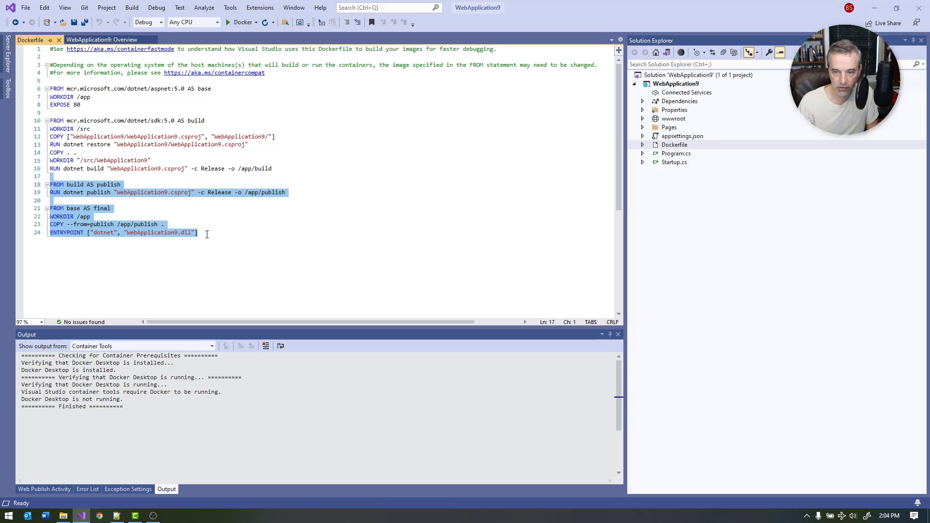
{"action": "left_click_drag", "start_coordinate": [207, 235], "coordinate": [50, 233]}
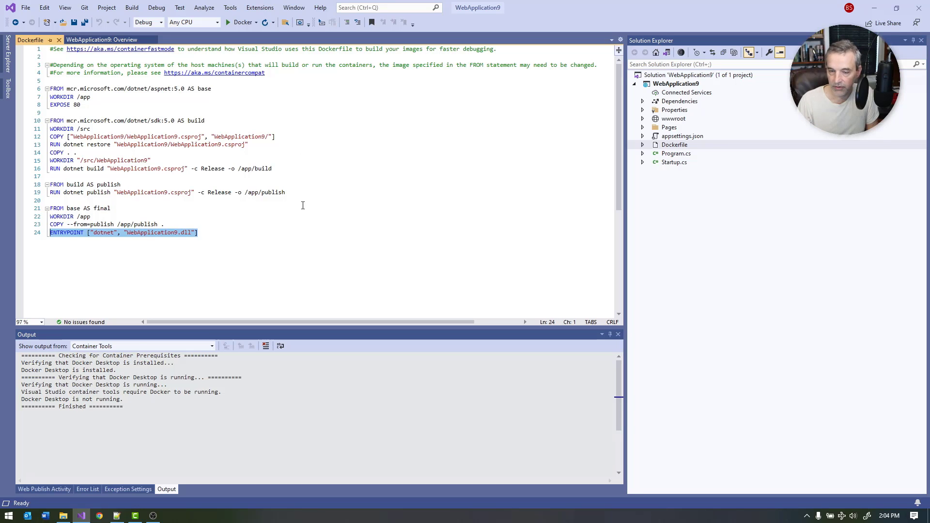
{"action": "left_click_drag", "start_coordinate": [232, 245], "coordinate": [48, 89]}
{"action": "left_click", "coordinate": [273, 137]}
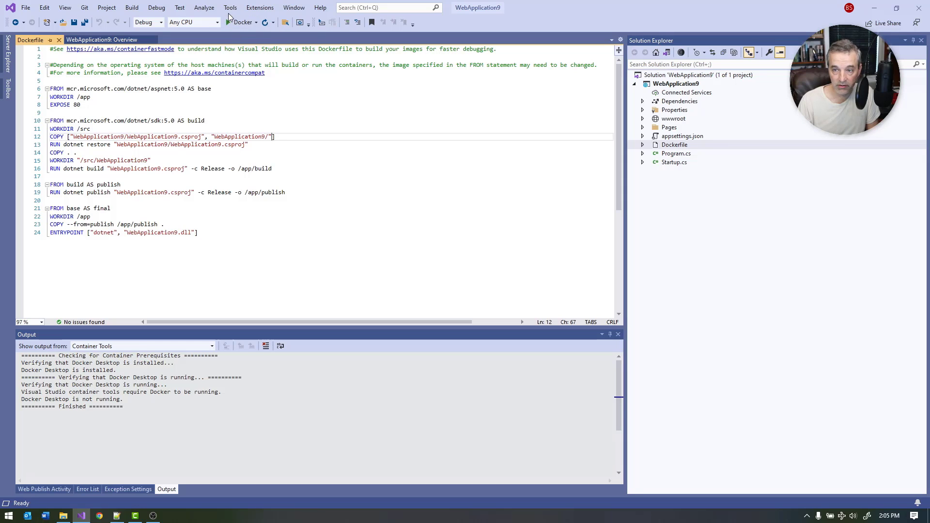
- Run the project using the Docker launch profile and enlarge the output area to follow the container build
{"action": "left_click", "coordinate": [257, 23]}
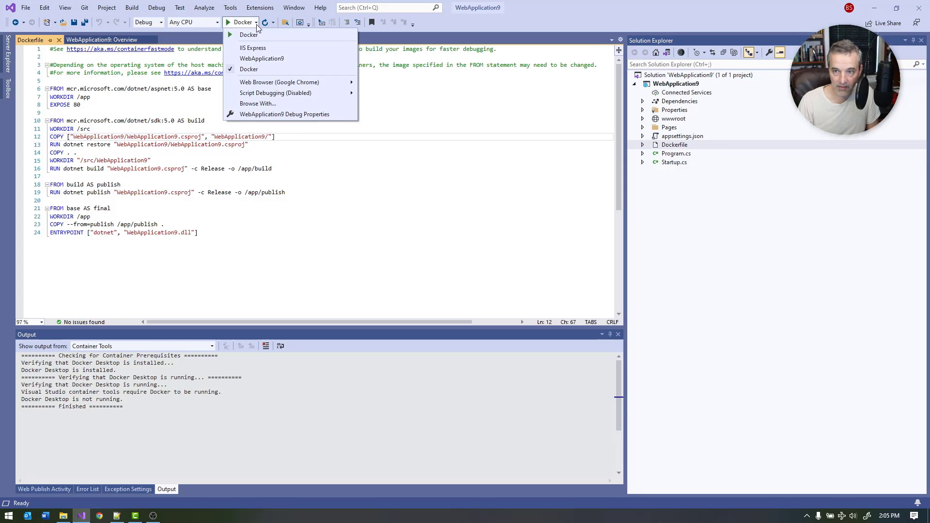
{"action": "left_click", "coordinate": [251, 69]}
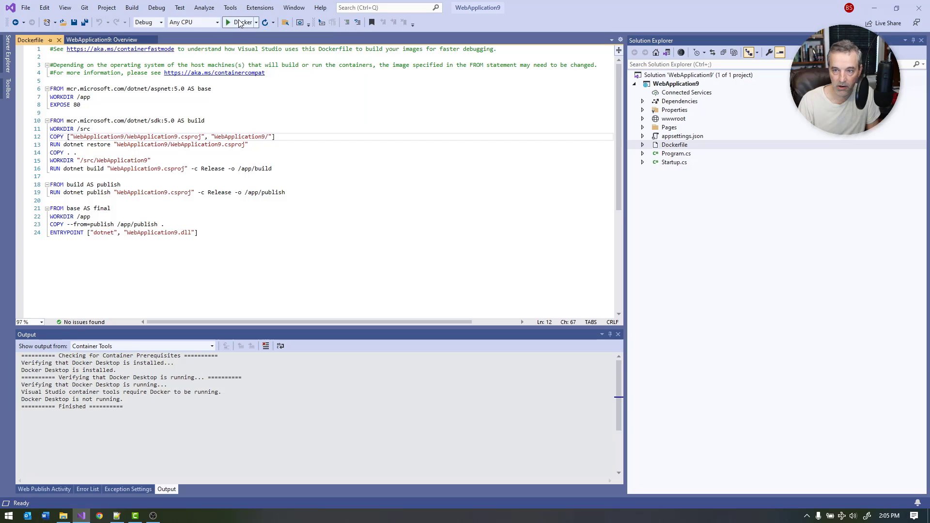
{"action": "left_click", "coordinate": [243, 22]}
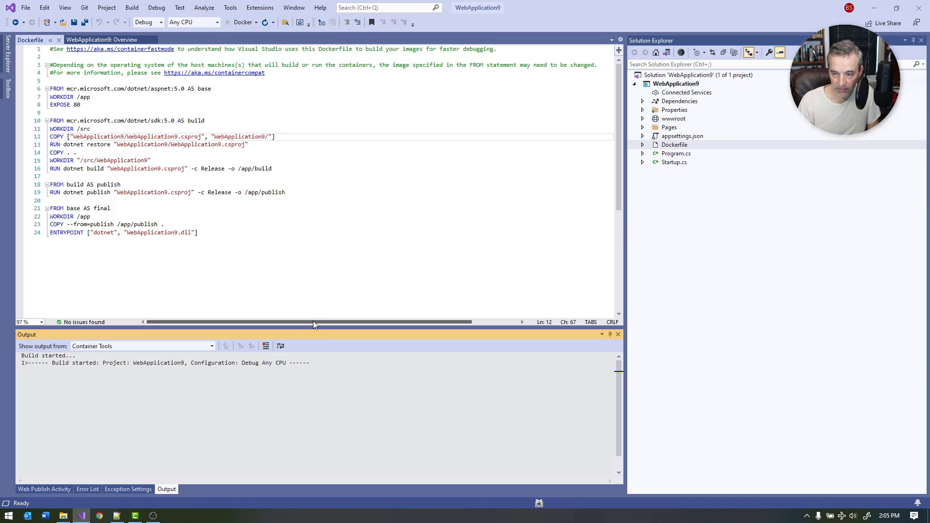
{"action": "left_click_drag", "start_coordinate": [314, 324], "coordinate": [344, 131]}
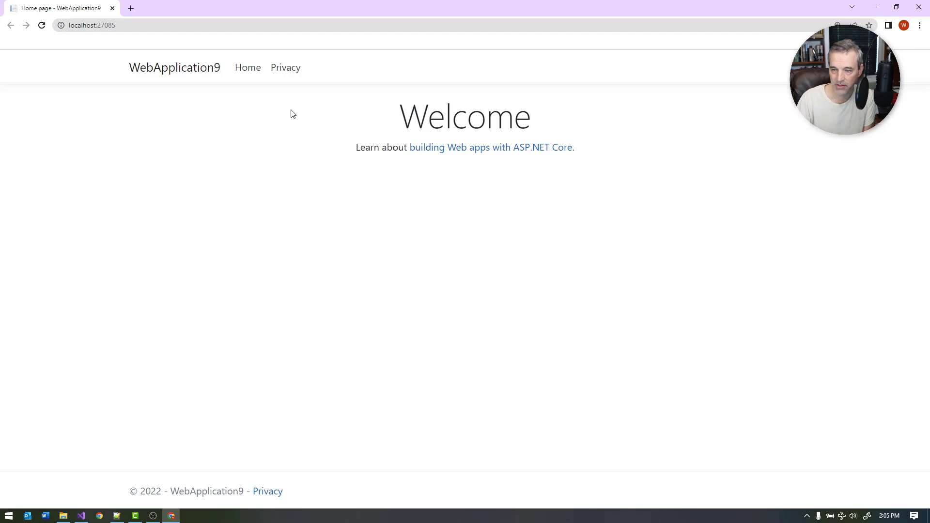
- Take the browser window out of full size and review the container's debug output in Visual Studio
{"action": "left_click_drag", "start_coordinate": [566, 4], "coordinate": [532, 20]}
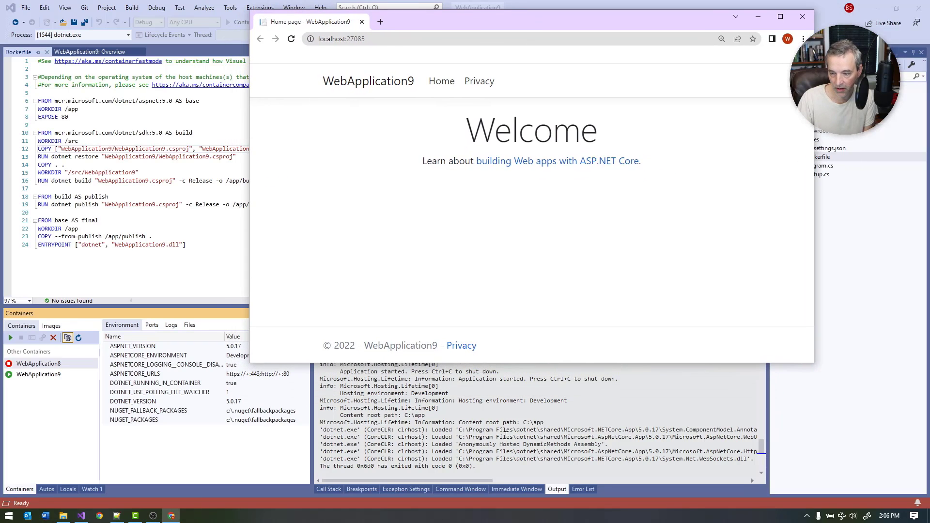
{"action": "left_click", "coordinate": [549, 402]}
{"action": "scroll", "coordinate": [547, 397], "scroll_direction": "up", "scroll_amount": 2}
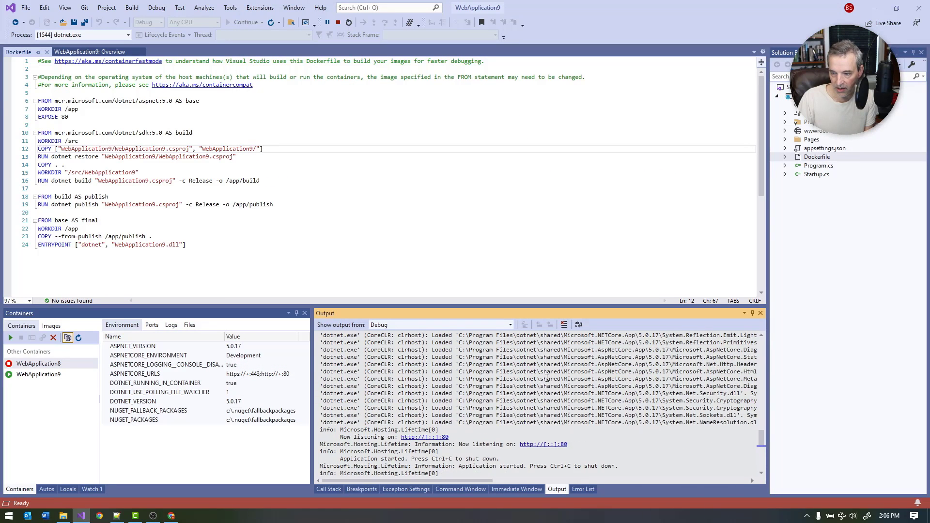
- Check the end of the debug output, then open a Command Prompt and list all Docker containers with docker ps -a
{"action": "scroll", "coordinate": [546, 372], "scroll_direction": "down", "scroll_amount": 3}
{"action": "scroll", "coordinate": [546, 371], "scroll_direction": "down", "scroll_amount": 1}
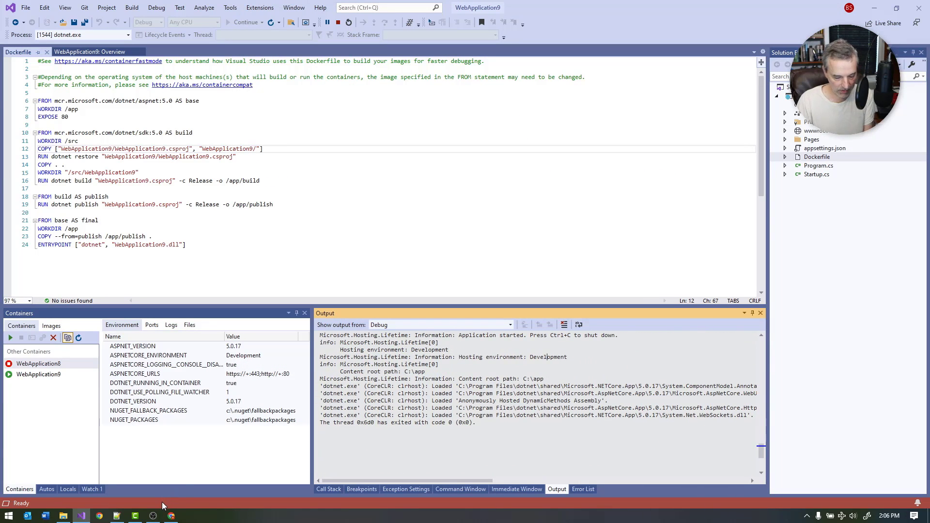
{"action": "key", "text": "super"}
{"action": "type", "text": "cmd"}
{"action": "key", "text": "Return"}
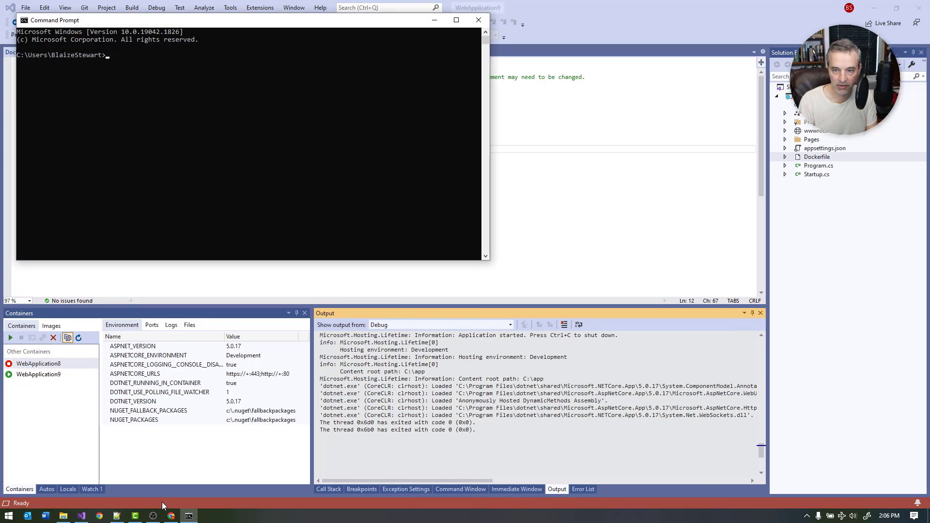
{"action": "type", "text": "docker ps -a"}
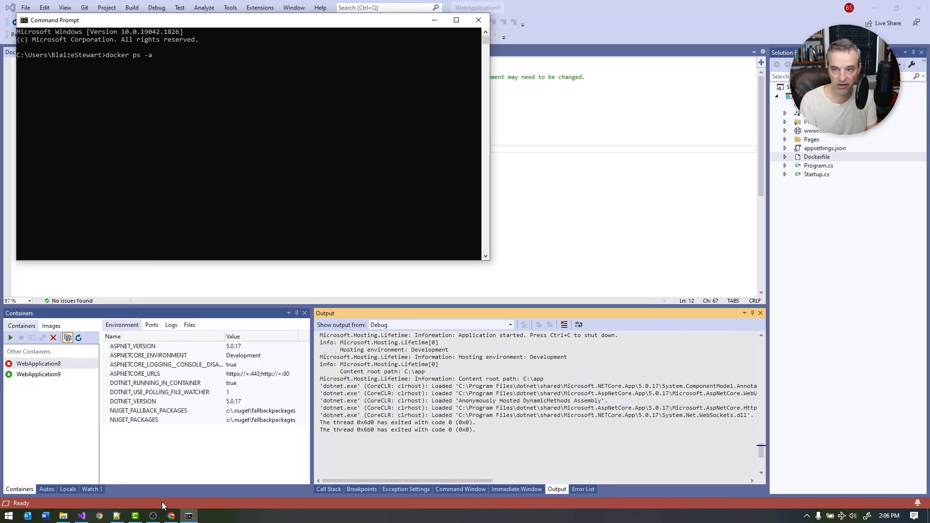
{"action": "key", "text": "Return"}
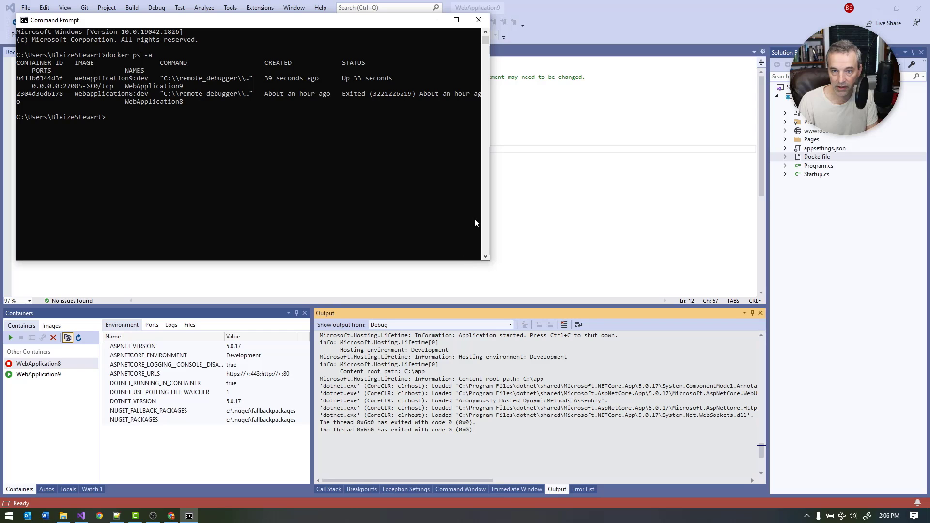
- Widen the Command Prompt window to examine the container names, and switch to the Chrome window showing the WebApplication9 home page
{"action": "left_click_drag", "start_coordinate": [489, 160], "coordinate": [768, 160]}
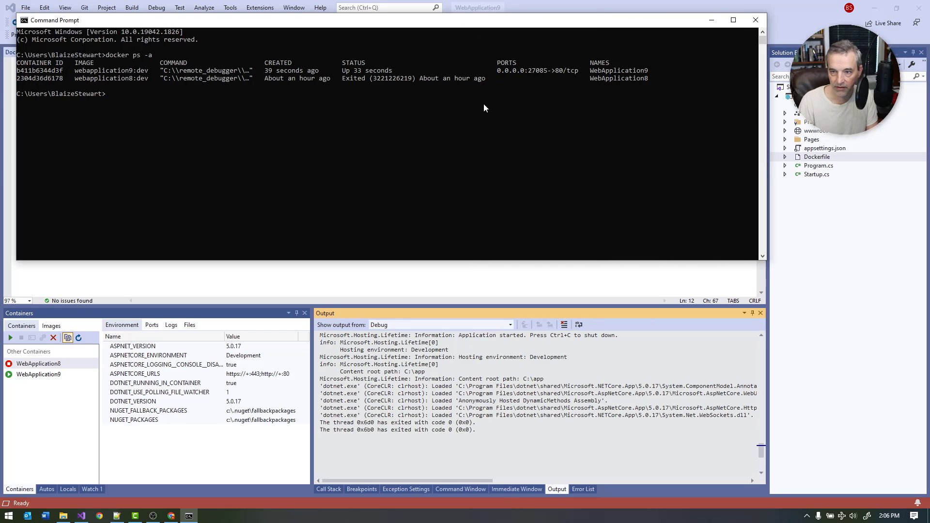
{"action": "left_click_drag", "start_coordinate": [663, 70], "coordinate": [588, 70]}
{"action": "left_click_drag", "start_coordinate": [670, 78], "coordinate": [589, 80]}
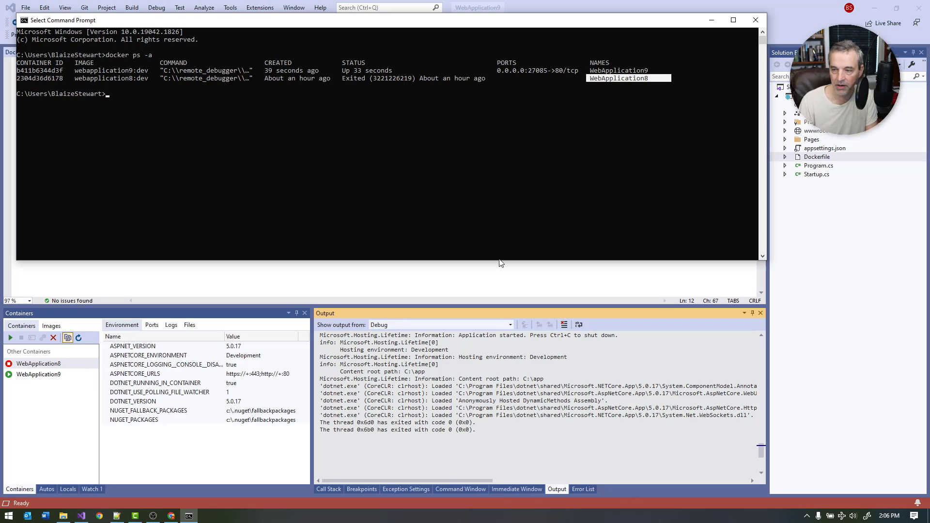
{"action": "key", "text": "ctrl+c"}
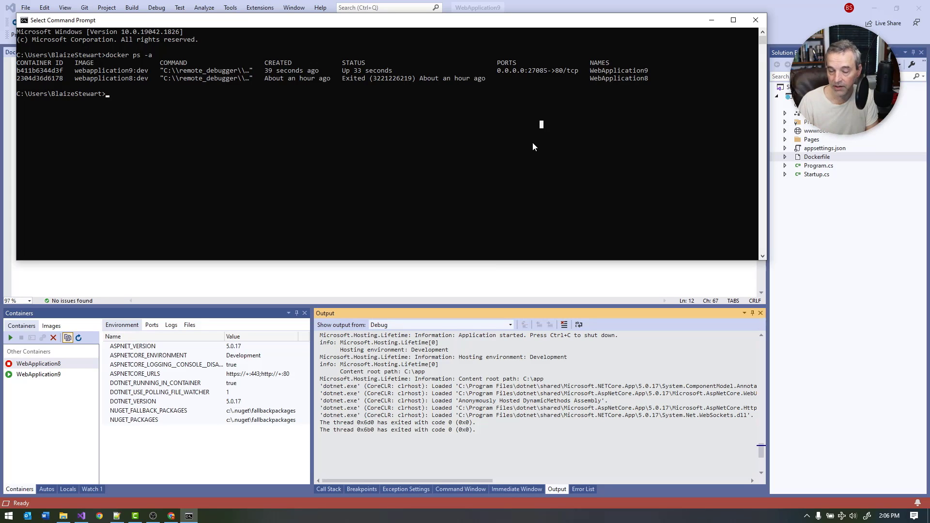
{"action": "left_click", "coordinate": [483, 166]}
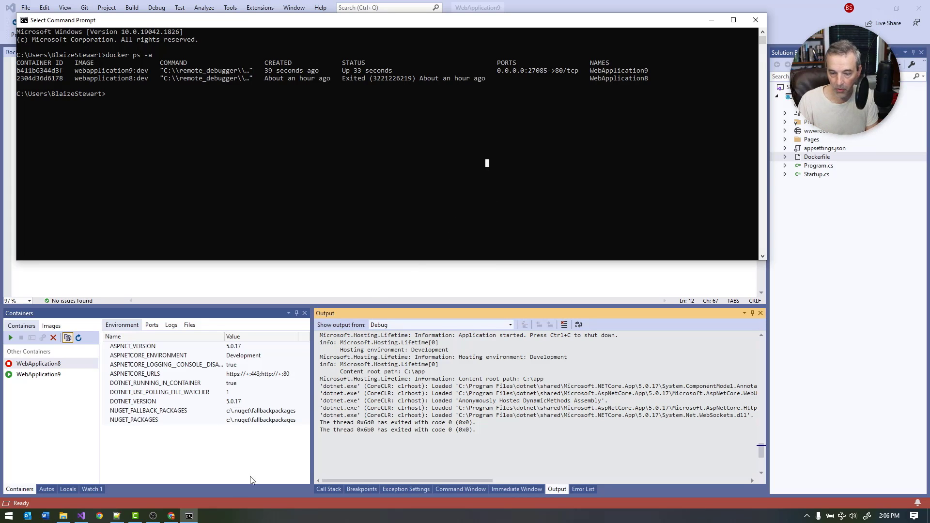
{"action": "left_click", "coordinate": [173, 516]}
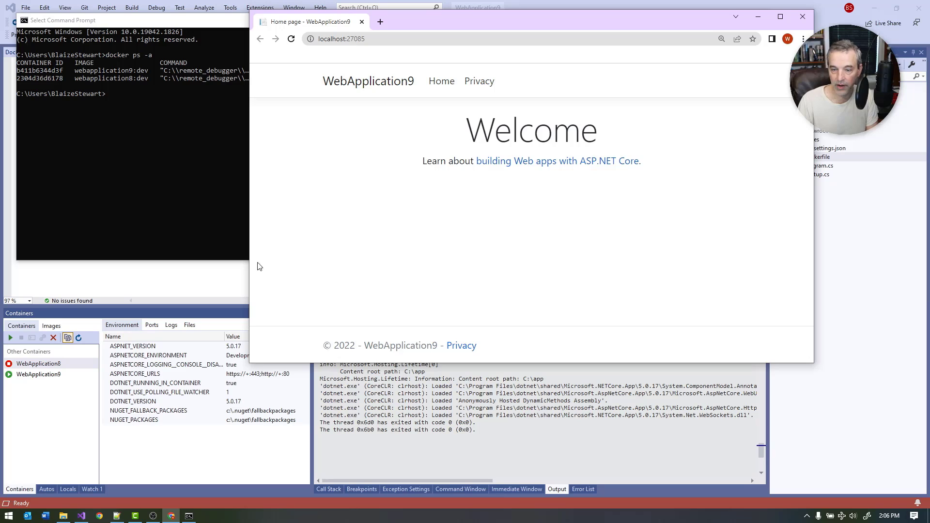